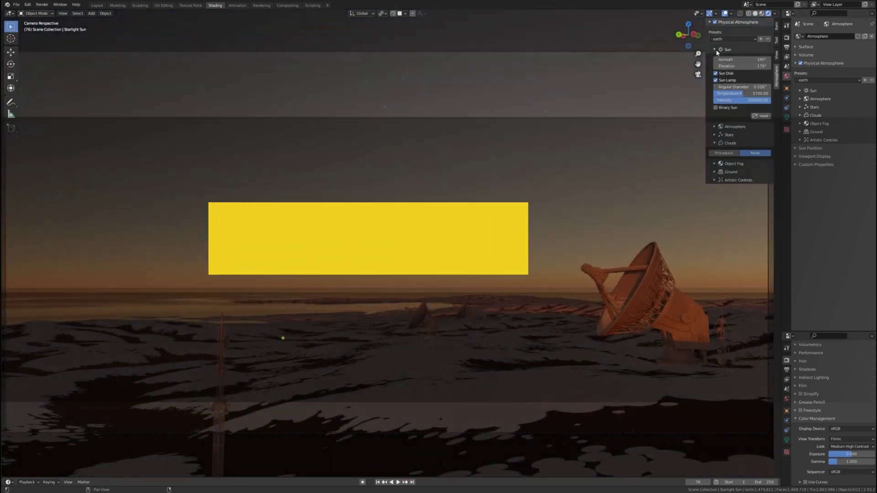
# - Try the binary cool and hazy evening sky presets from the Physical Atmosphere presets
pyautogui.click(722, 39)
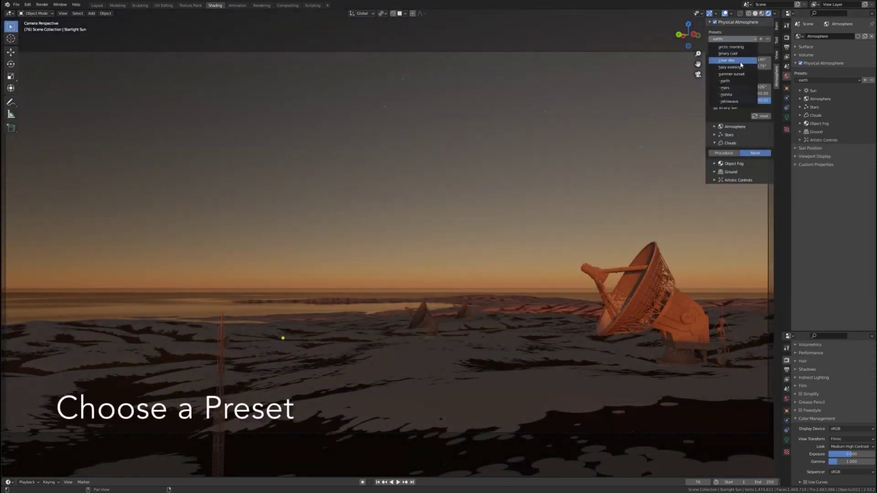
pyautogui.click(730, 54)
pyautogui.click(729, 67)
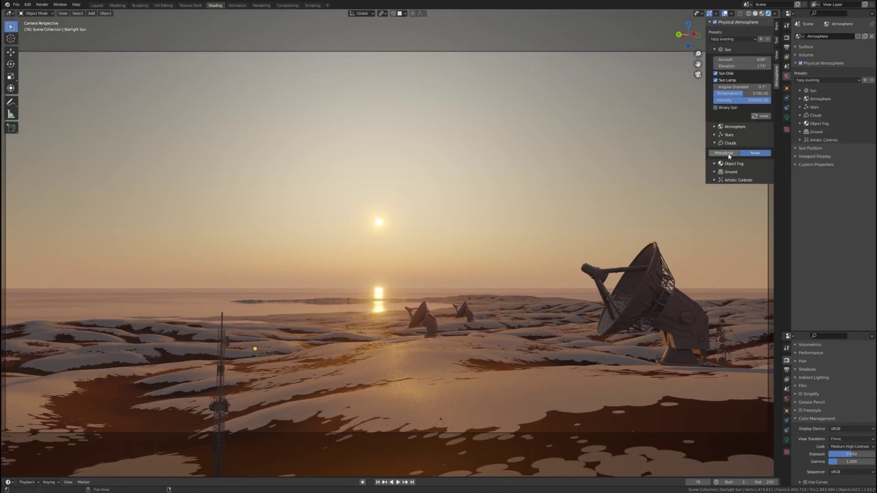
# - Apply object fog to the scene's materials, then switch to the summer sunset preset
pyautogui.click(732, 190)
pyautogui.moveTo(480, 292); pyautogui.dragTo(565, 258, button='middle')
pyautogui.click(732, 74)
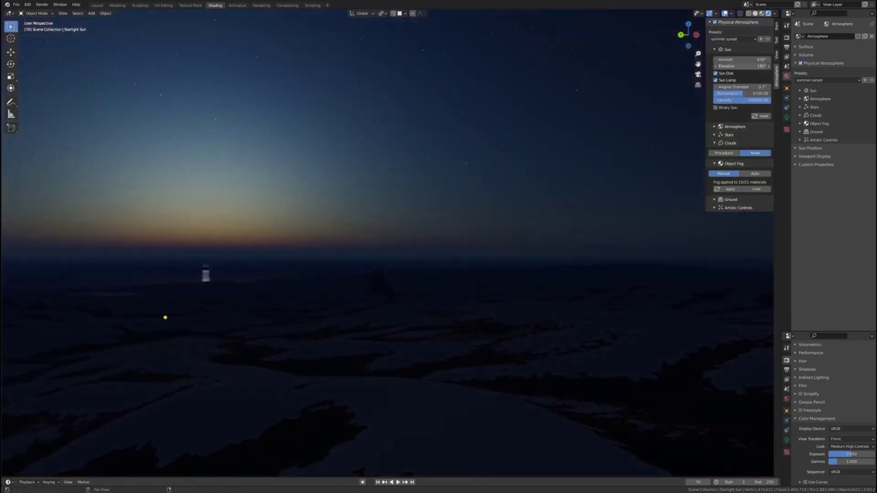
# - Make the atmosphere colour white, apply binary cool, raise exposure, and set sun elevation to 163°
pyautogui.click(800, 100)
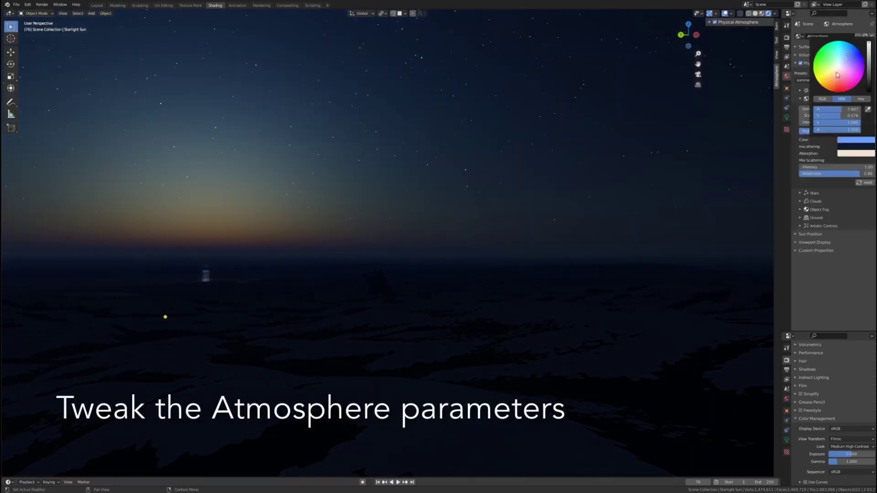
pyautogui.click(840, 69)
pyautogui.click(806, 90)
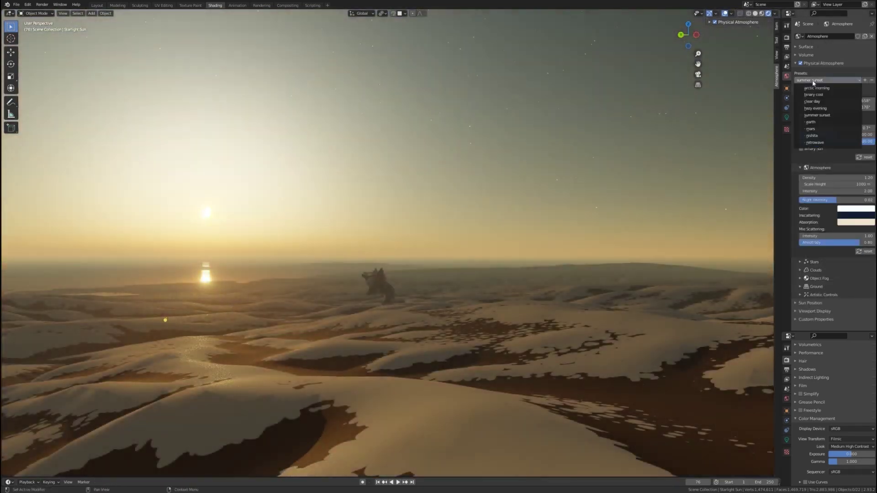
pyautogui.click(814, 95)
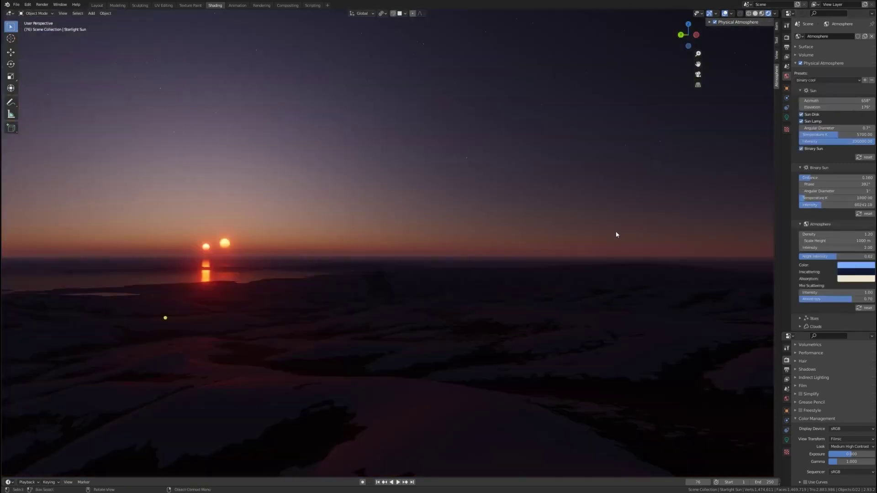
pyautogui.moveTo(850, 454); pyautogui.dragTo(856, 454)
pyautogui.moveTo(402, 274); pyautogui.dragTo(560, 216, button='middle')
pyautogui.moveTo(836, 107); pyautogui.dragTo(823, 107)
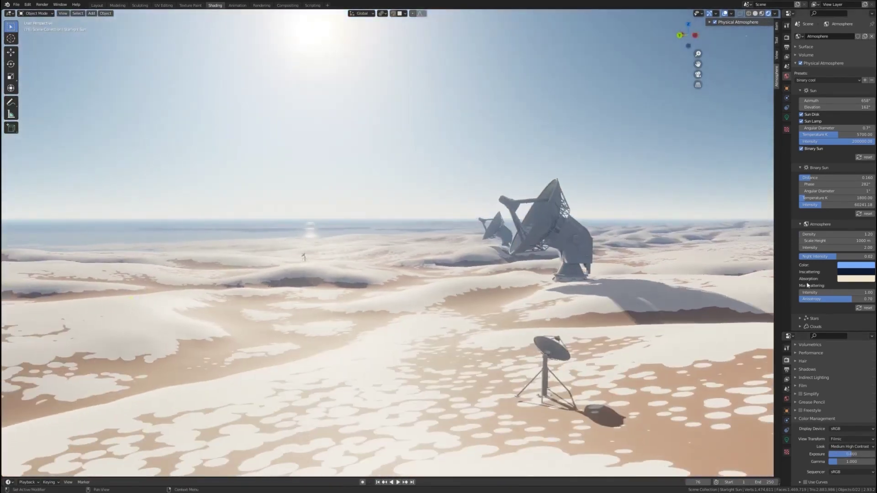
# - Turn on procedural clouds and lower the sun to 168° elevation
pyautogui.scroll(-3, 823, 297)
pyautogui.click(815, 278)
pyautogui.click(816, 288)
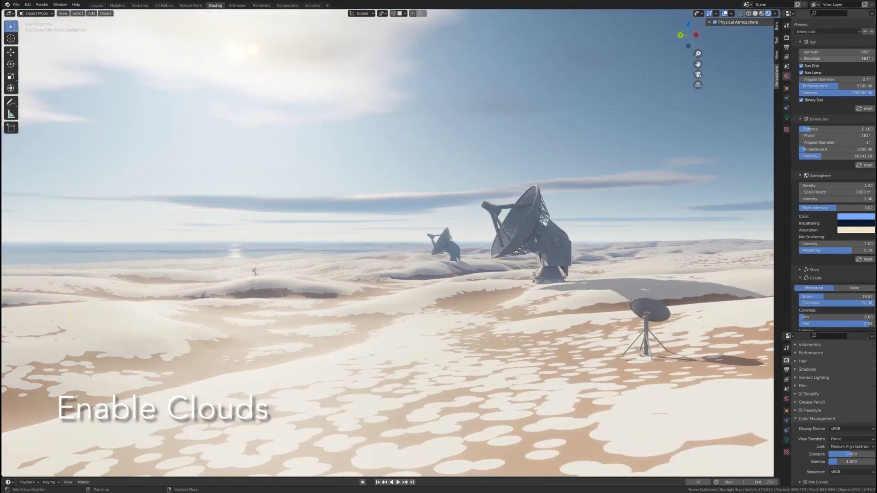
pyautogui.moveTo(836, 58); pyautogui.dragTo(809, 54)
# - Set the cloud thickness to 5.71
pyautogui.scroll(-4, 816, 283)
pyautogui.scroll(-3, 816, 283)
pyautogui.moveTo(836, 158); pyautogui.dragTo(824, 159)
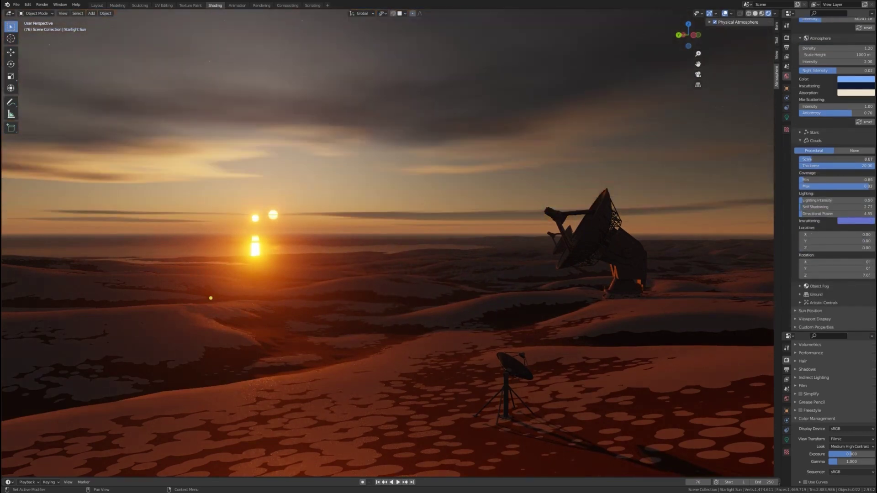
pyautogui.click(832, 166)
pyautogui.write('1')
pyautogui.press('BackSpace')
pyautogui.write('5.71')
pyautogui.press('Return')
# - Raise maximum cloud coverage, adjust lighting and self-shadowing, and set cloud scale to 12
pyautogui.moveTo(832, 186); pyautogui.dragTo(875, 189)
pyautogui.moveTo(835, 159)
pyautogui.mouseDown()
pyautogui.moveTo(859, 159)
pyautogui.moveTo(859, 186)
pyautogui.moveTo(846, 166)
pyautogui.mouseUp()
pyautogui.moveTo(836, 200); pyautogui.dragTo(822, 214)
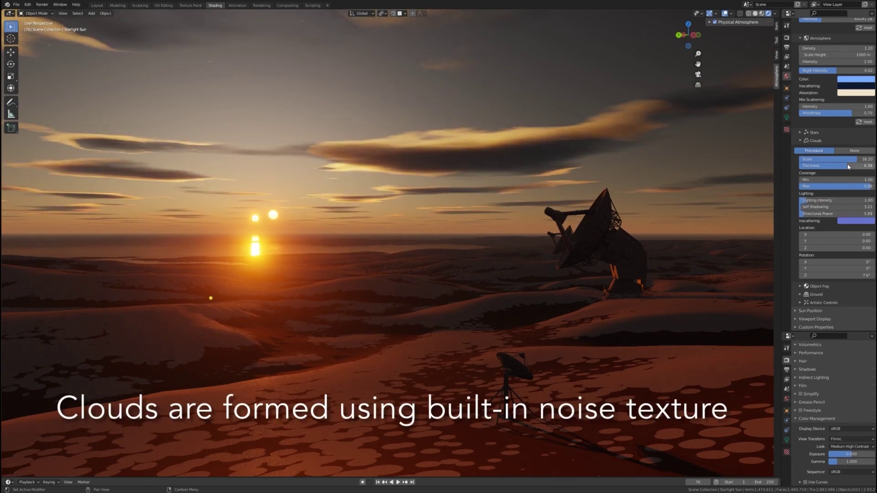
pyautogui.write('12')
pyautogui.press('Return')
# - Shift the clouds' X and Y location and rotate them to 28° around Z
pyautogui.moveTo(836, 241); pyautogui.dragTo(873, 235)
pyautogui.moveTo(836, 275); pyautogui.dragTo(854, 275)
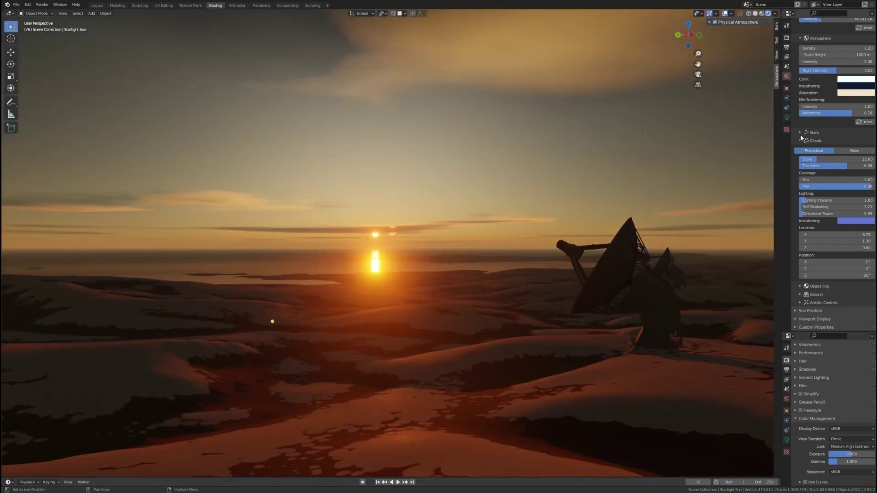
pyautogui.click(802, 141)
pyautogui.scroll(5, 802, 103)
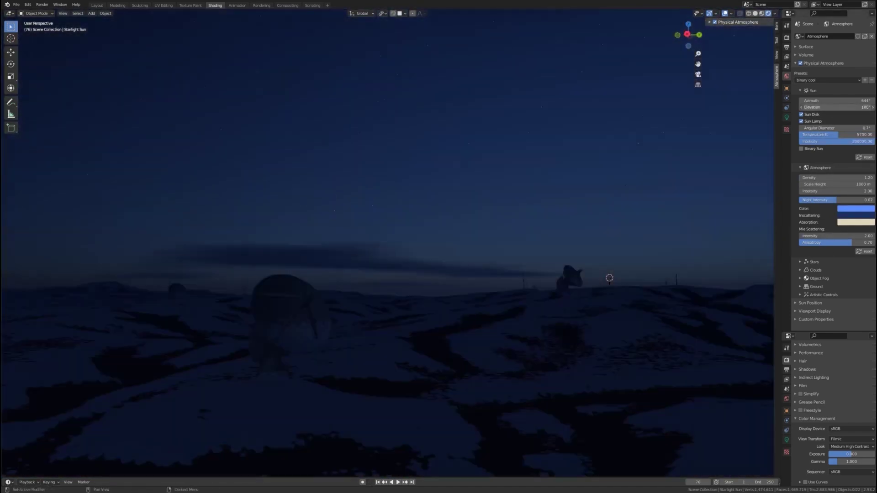
# - Set the stars' radiance gamma to 0.6
pyautogui.click(799, 263)
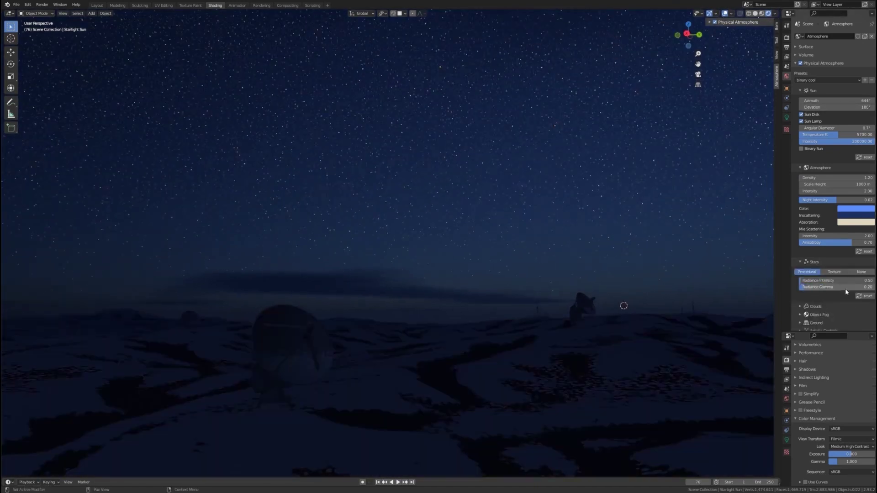
pyautogui.click(855, 288)
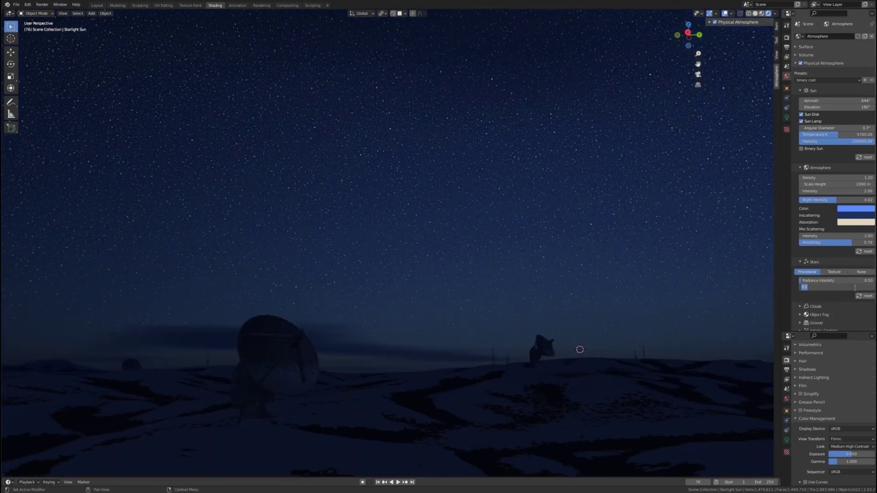
pyautogui.write('0.6')
pyautogui.press('Return')
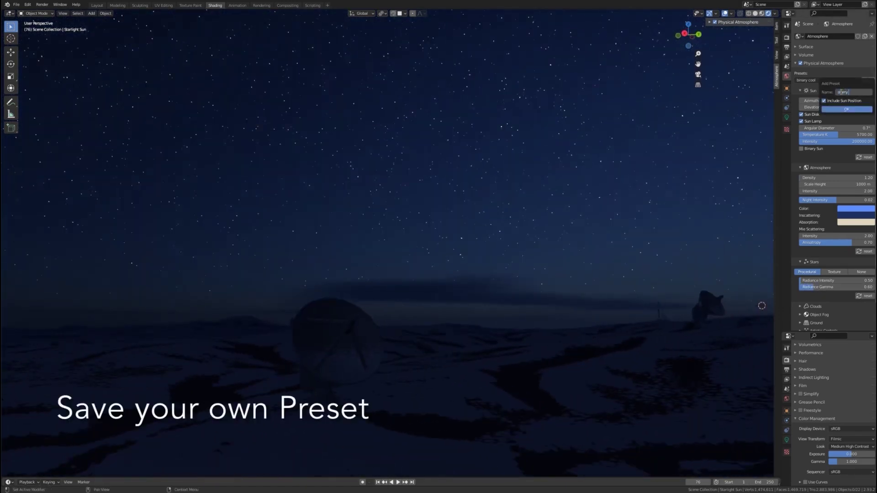
# - Cycle through the binary cool, starry night and hazy evening sky presets
pyautogui.click(824, 80)
pyautogui.click(818, 82)
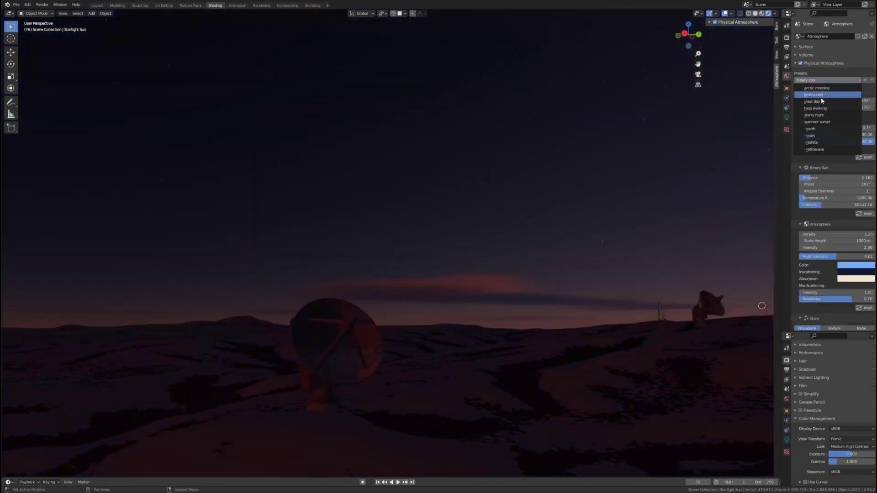
pyautogui.click(819, 116)
pyautogui.click(816, 108)
pyautogui.moveTo(763, 157); pyautogui.dragTo(663, 297, button='middle')
# - Clear the object fog, turn off Physical Atmosphere, and switch to Solid shading
pyautogui.scroll(-2, 822, 228)
pyautogui.click(850, 313)
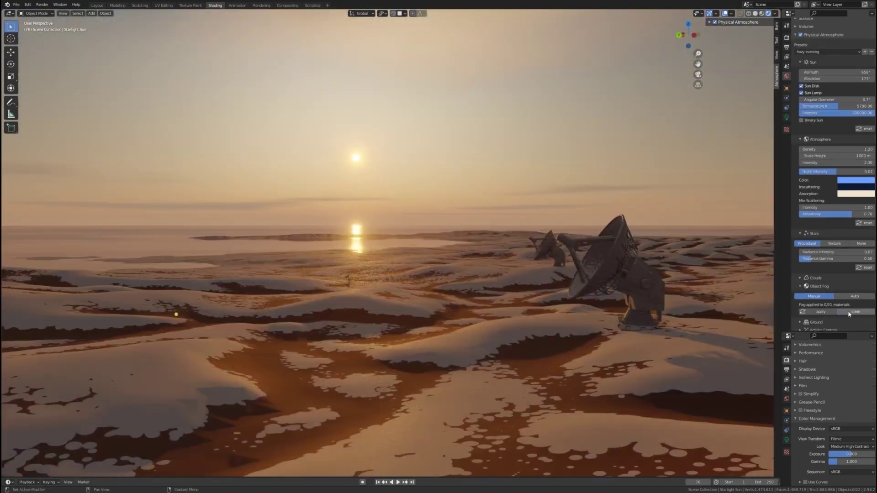
pyautogui.moveTo(803, 234); pyautogui.dragTo(804, 82)
pyautogui.click(709, 22)
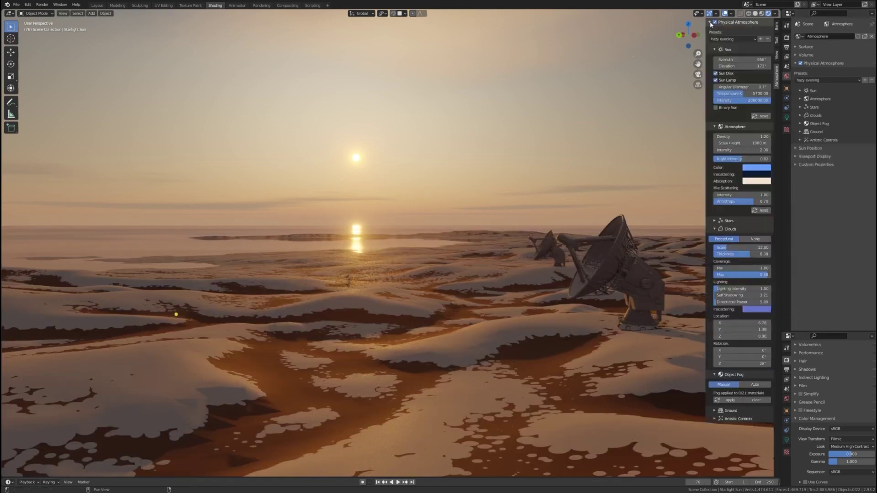
pyautogui.click(715, 22)
pyautogui.click(718, 22)
pyautogui.click(752, 14)
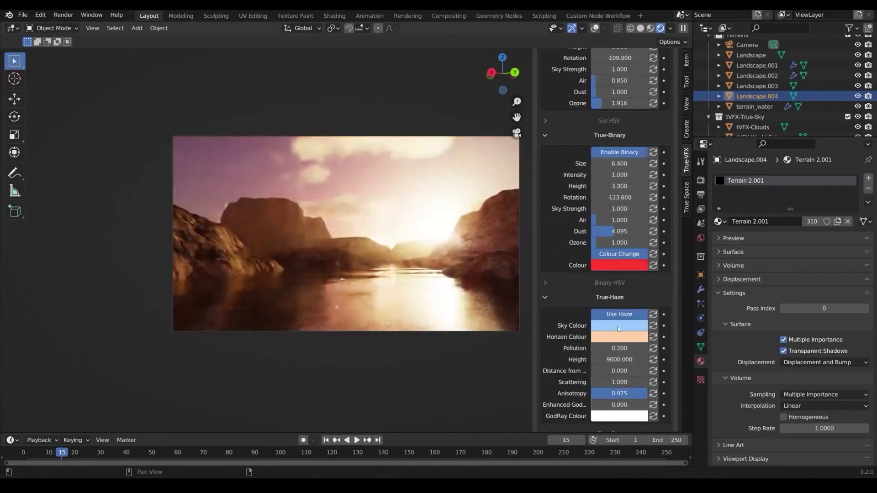
# - Move the True-Sky cloud layer to 565 m along Y
pyautogui.scroll(-10, 615, 320)
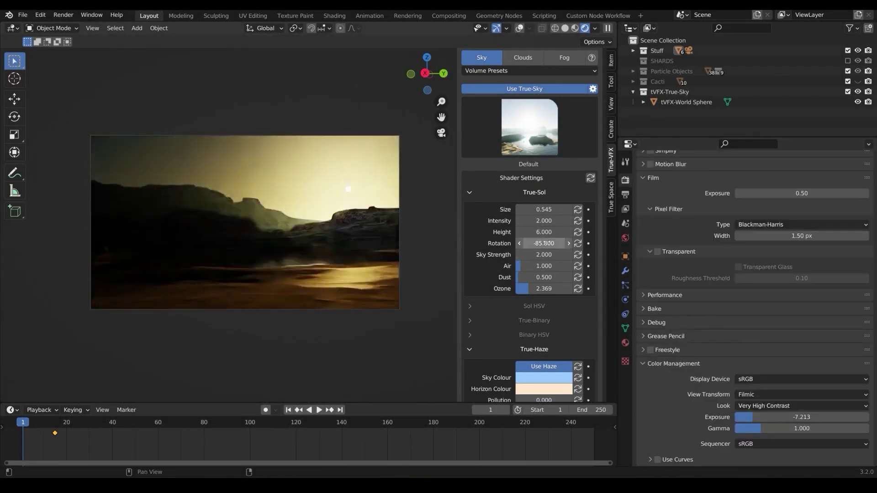
pyautogui.scroll(-5, 529, 228)
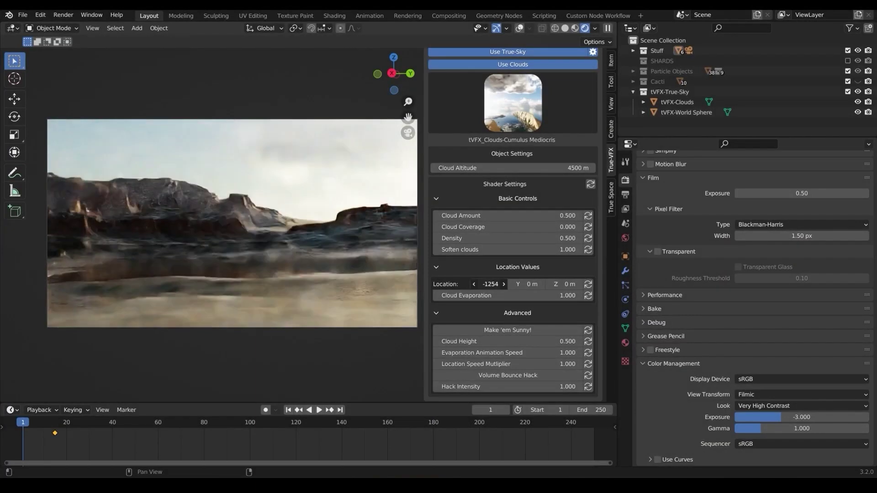
pyautogui.moveTo(529, 284); pyautogui.dragTo(639, 284)
# - Cycle through several volume quality presets
pyautogui.click(502, 142)
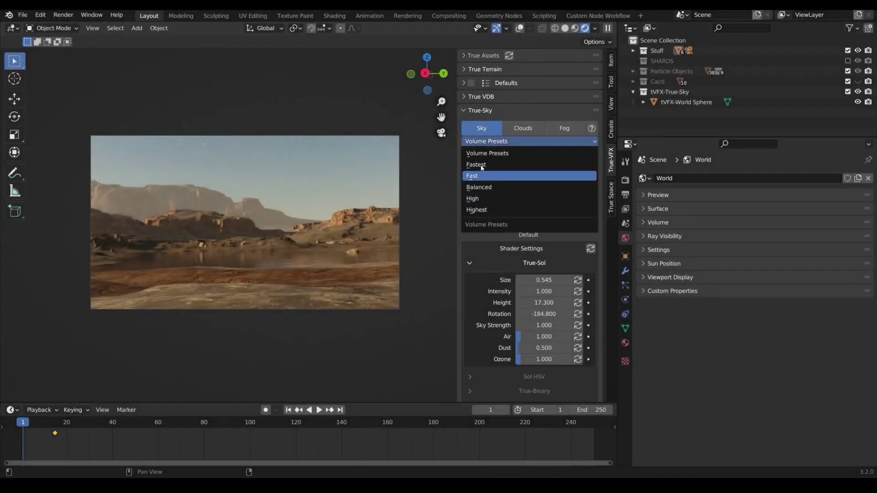
pyautogui.click(482, 166)
pyautogui.click(503, 141)
pyautogui.click(484, 198)
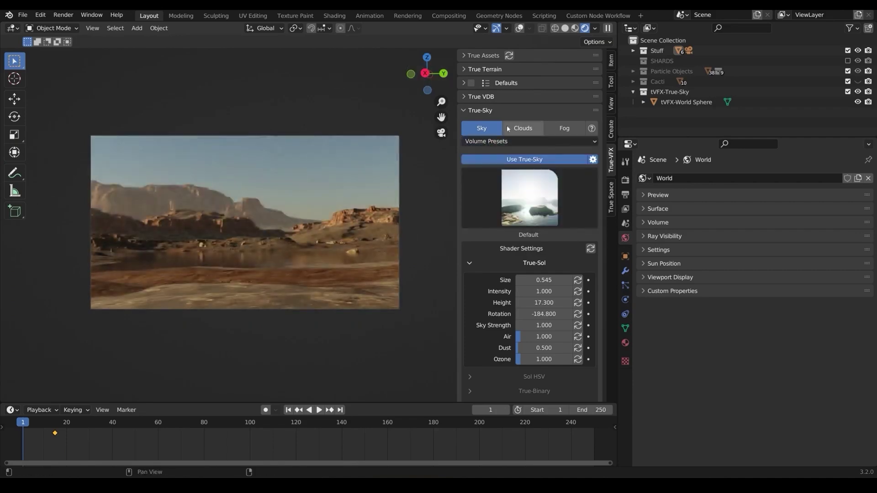
pyautogui.click(502, 141)
pyautogui.click(484, 162)
pyautogui.click(502, 141)
pyautogui.click(492, 179)
pyautogui.click(502, 141)
pyautogui.click(512, 156)
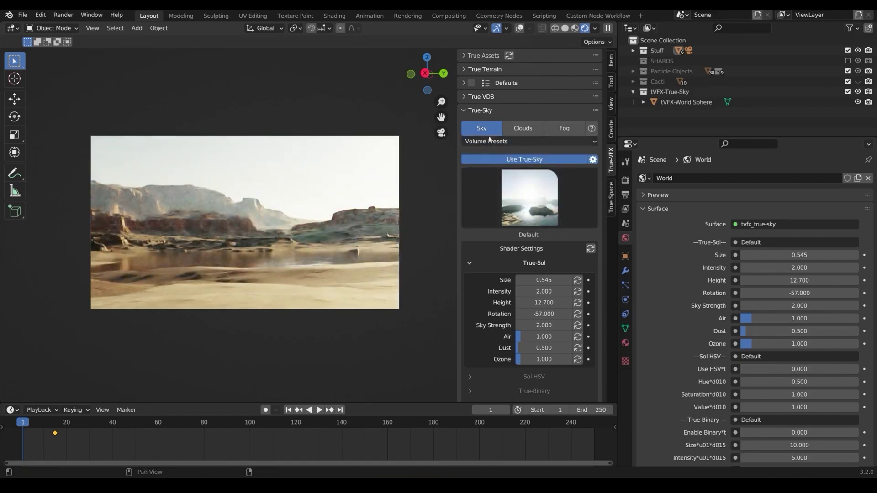
pyautogui.click(503, 142)
pyautogui.click(484, 164)
pyautogui.click(502, 141)
pyautogui.click(490, 200)
pyautogui.click(502, 141)
pyautogui.click(484, 178)
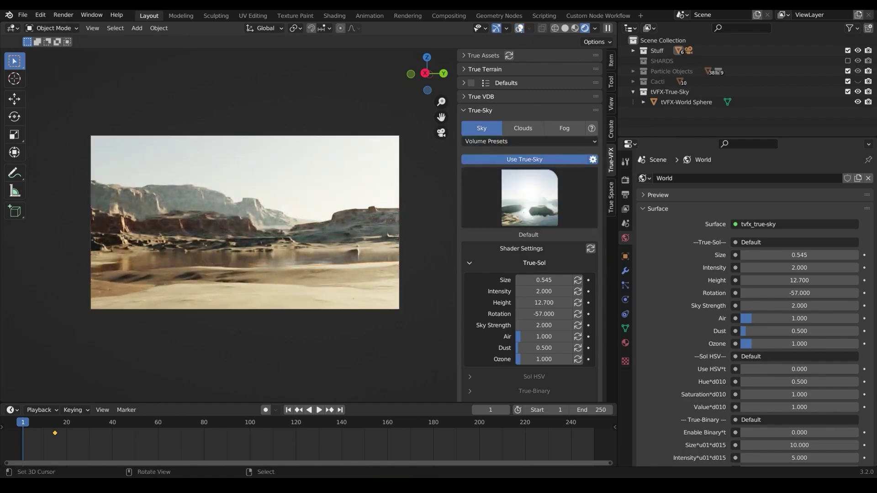
# - Rotate the True-Sol sun to -45.5 and enable HSV colour adjustment for sun and binary
pyautogui.click(564, 128)
pyautogui.click(523, 128)
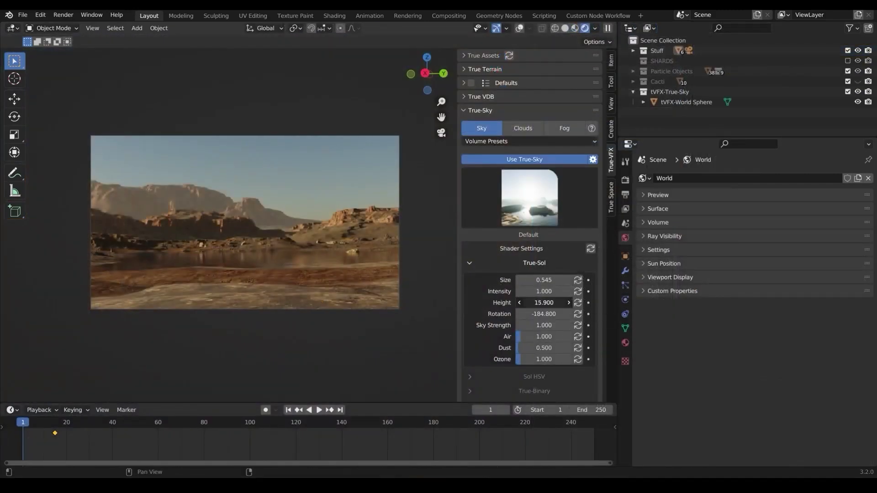
pyautogui.moveTo(544, 313); pyautogui.dragTo(530, 314)
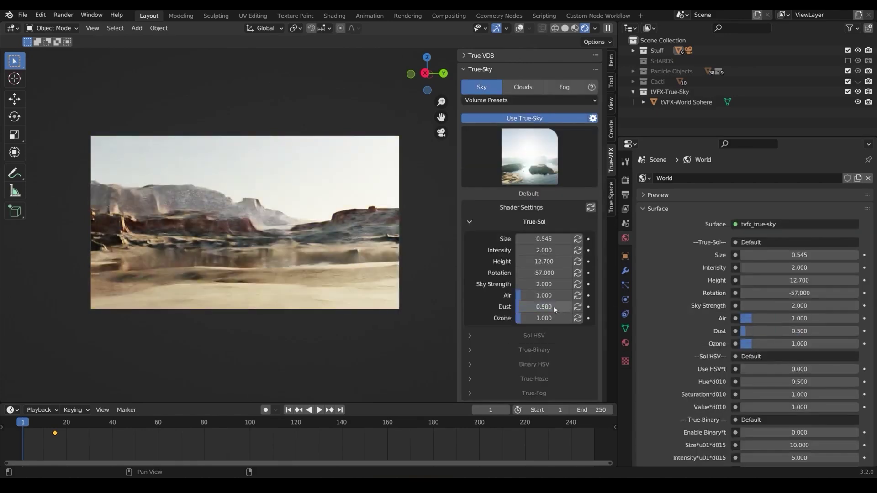
pyautogui.click(540, 227)
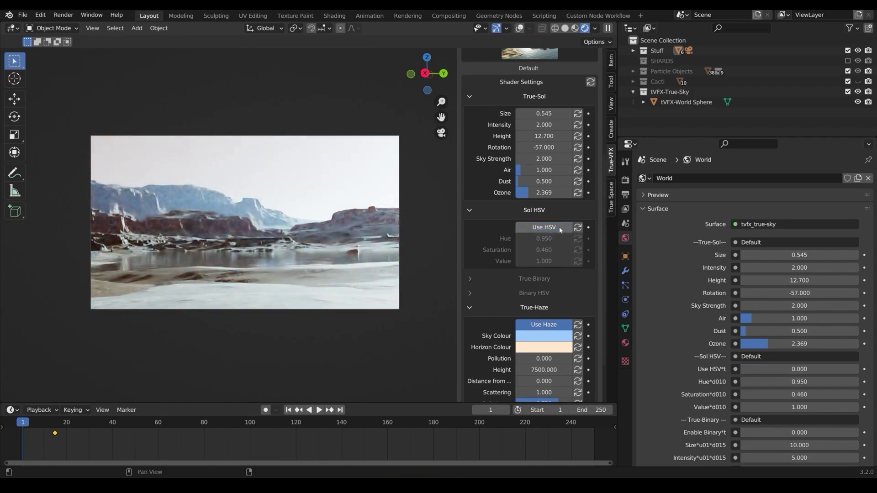
pyautogui.click(525, 276)
pyautogui.click(525, 276)
pyautogui.click(525, 290)
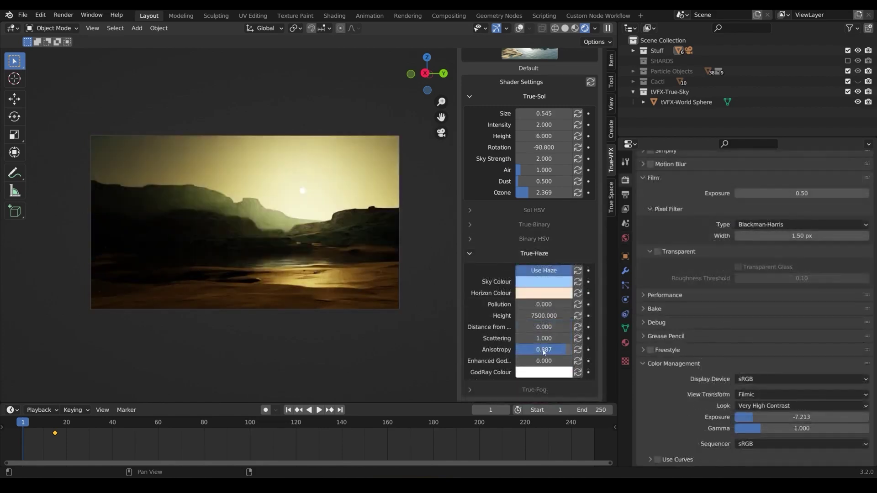
# - Set haze anisotropy to 0.899 and leave haze pollution at 0
pyautogui.moveTo(543, 351); pyautogui.dragTo(560, 351)
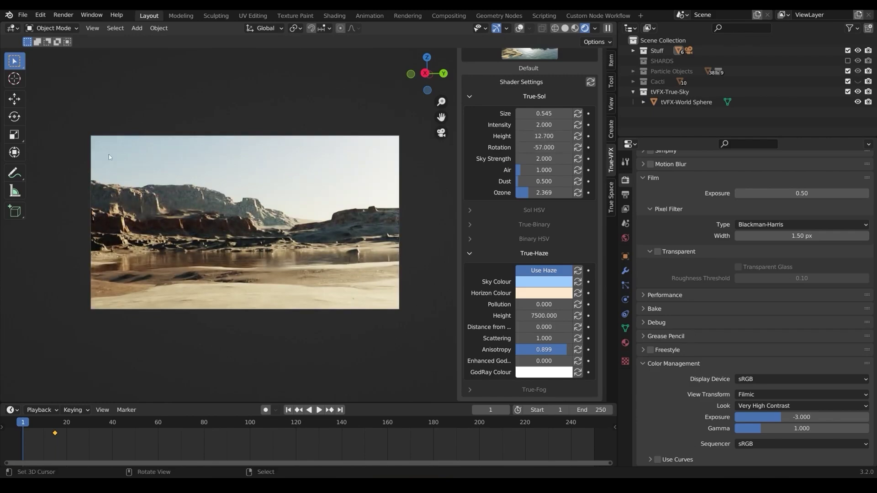
pyautogui.moveTo(543, 349); pyautogui.dragTo(566, 349)
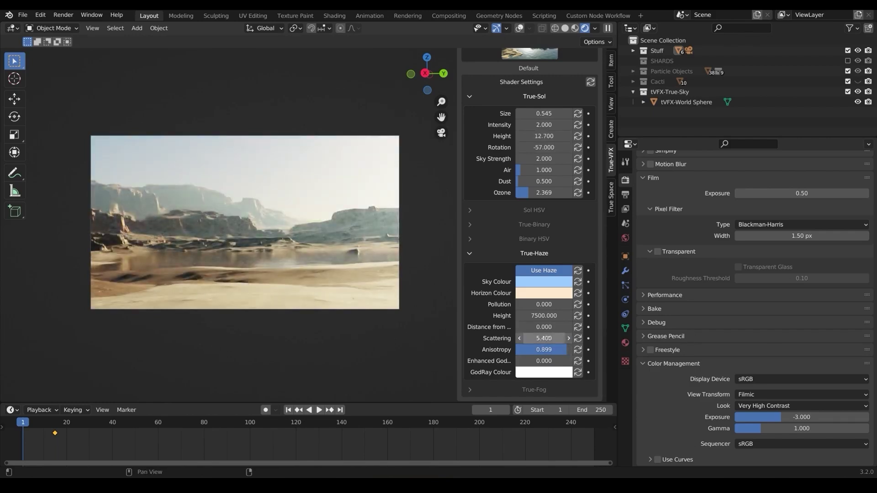
pyautogui.moveTo(543, 305)
pyautogui.mouseDown()
pyautogui.moveTo(562, 304)
pyautogui.moveTo(544, 304)
pyautogui.mouseUp()
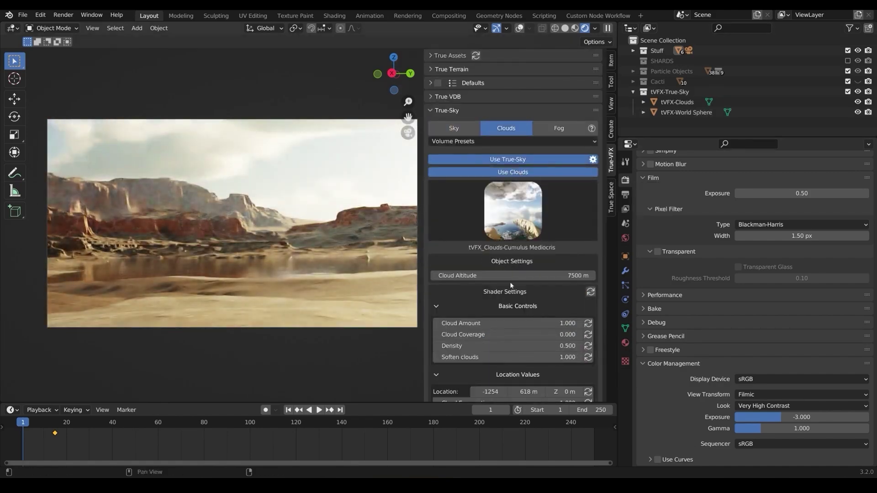
# - Set cloud altitude to 4500 m, cloud amount 0.500, and clouds' X location -1254 m
pyautogui.scroll(-3, 542, 254)
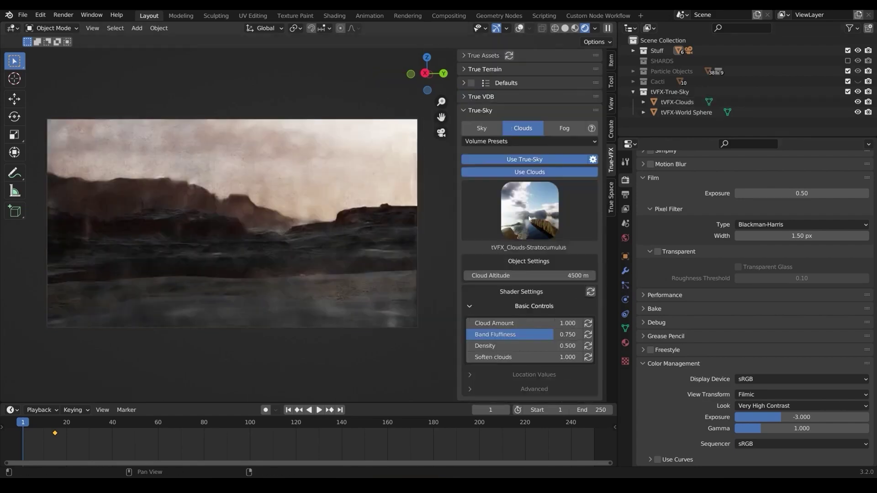
pyautogui.click(530, 210)
pyautogui.click(521, 271)
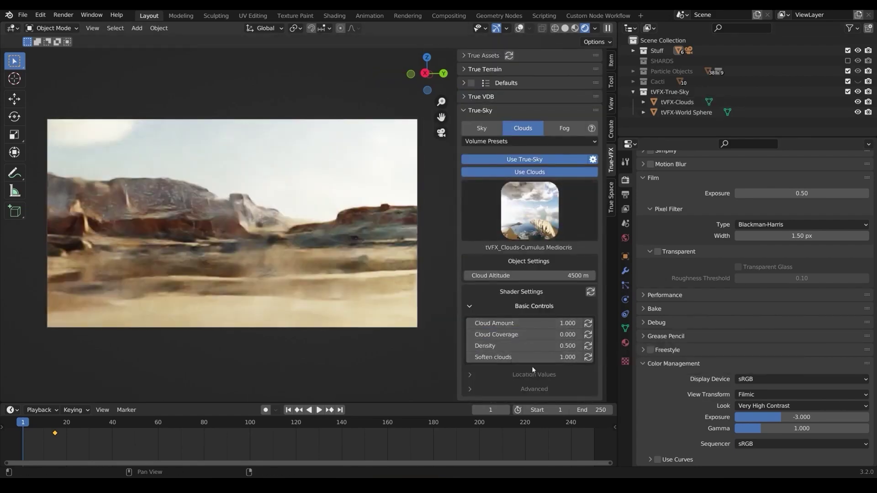
pyautogui.scroll(-5, 516, 363)
pyautogui.moveTo(459, 356); pyautogui.dragTo(425, 356)
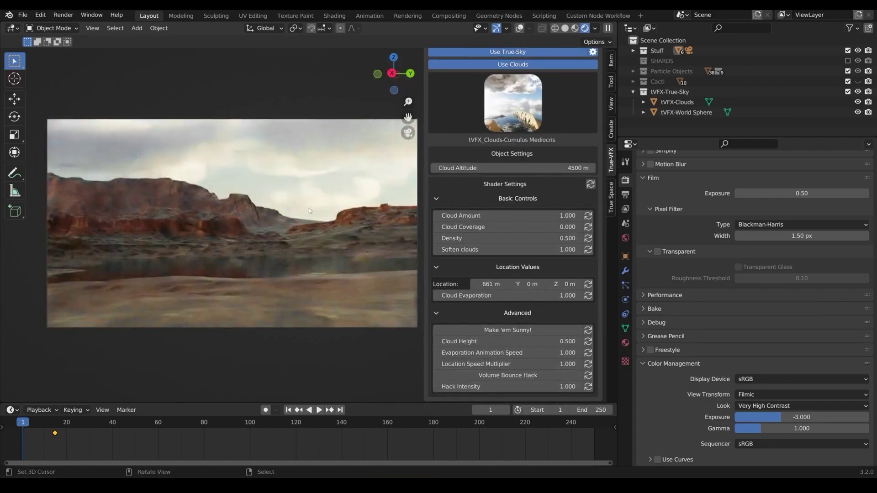
pyautogui.press('Return')
pyautogui.moveTo(490, 285); pyautogui.dragTo(457, 284)
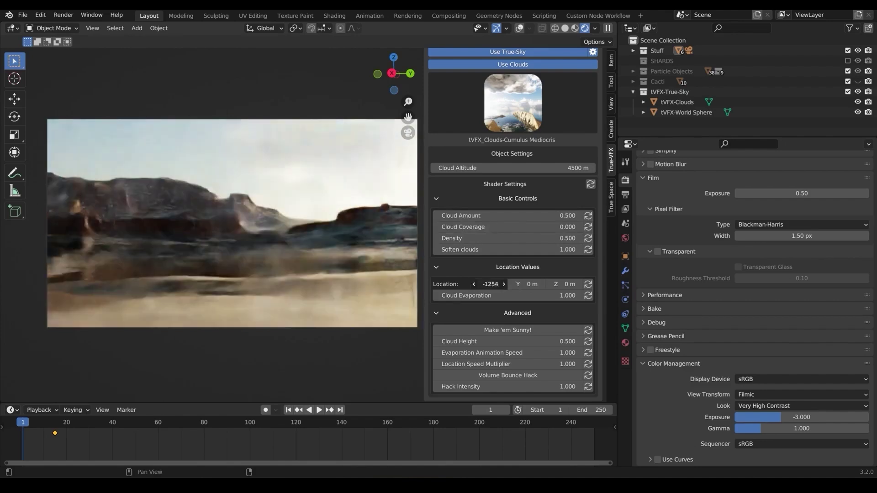
# - Create a fog volume and flatten it along Z, viewed through the scene camera
pyautogui.click(462, 149)
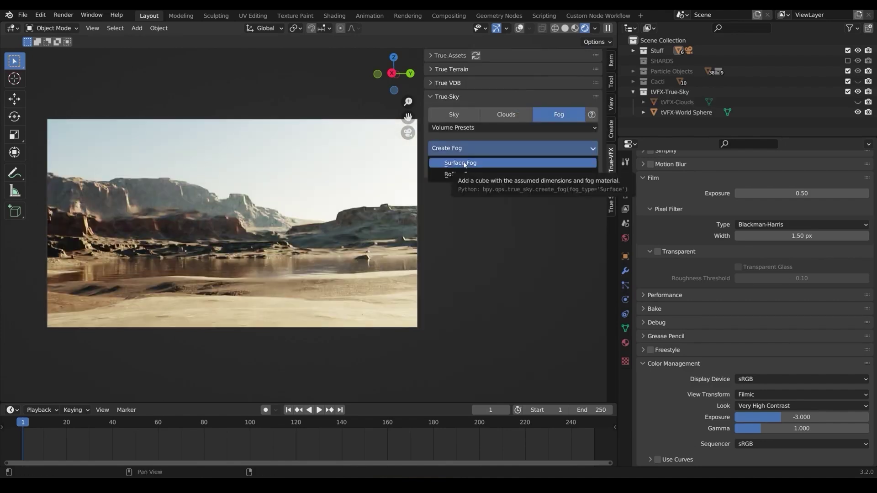
pyautogui.click(464, 163)
pyautogui.moveTo(274, 219); pyautogui.dragTo(302, 237, button='middle')
pyautogui.press('s')
pyautogui.press('z')
pyautogui.press('Escape')
pyautogui.press('KP_0')
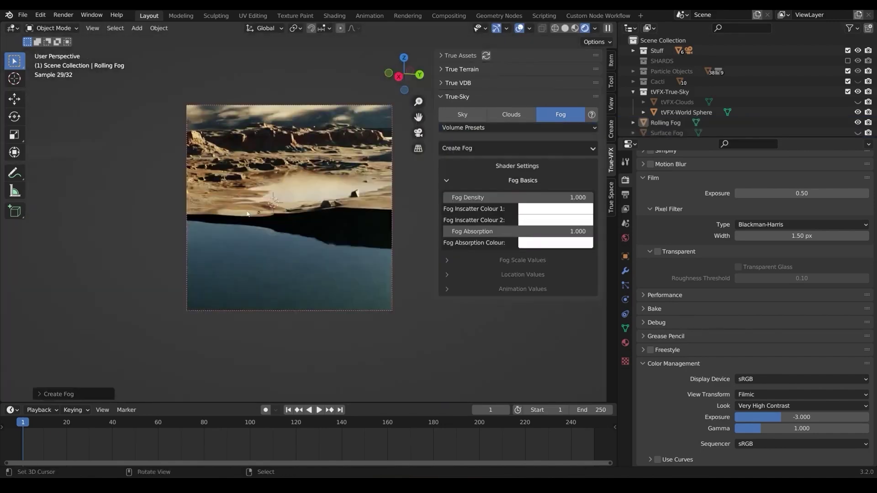
pyautogui.press('s')
pyautogui.press('KP_0')
pyautogui.press('s')
pyautogui.press('z')
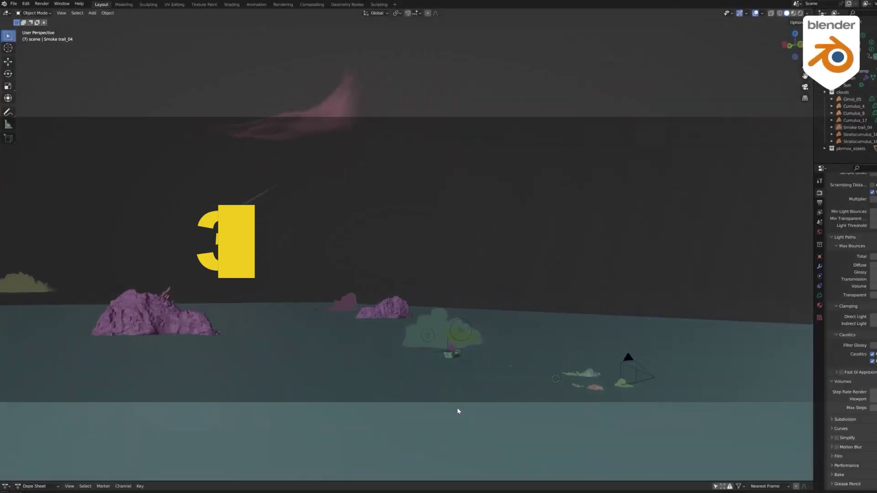
# - Frame the Cumulus_17 cloud, then show the spaceship through the camera in Rendered shading
pyautogui.press('KP_Decimal')
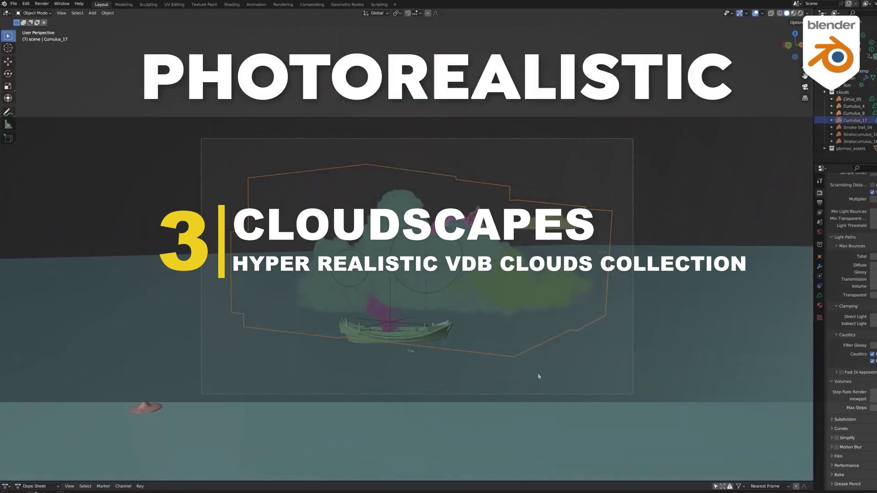
pyautogui.press('z')
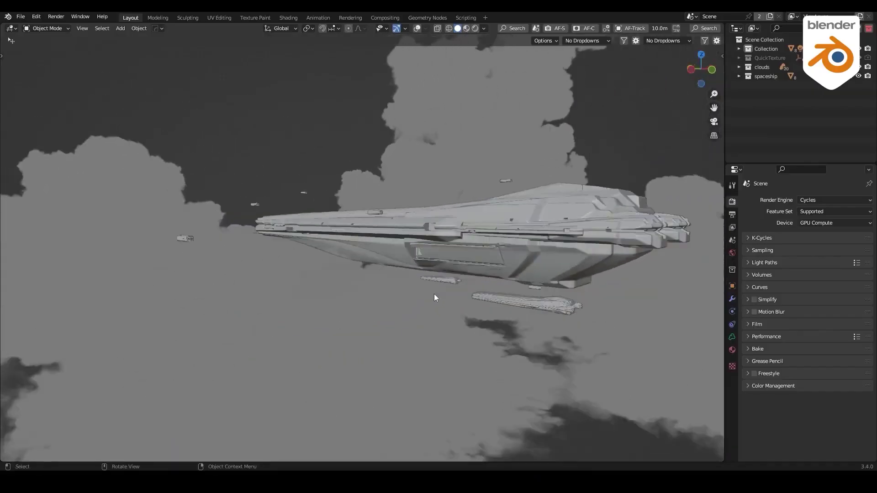
pyautogui.press('KP_0')
pyautogui.press('z')
pyautogui.click(567, 145)
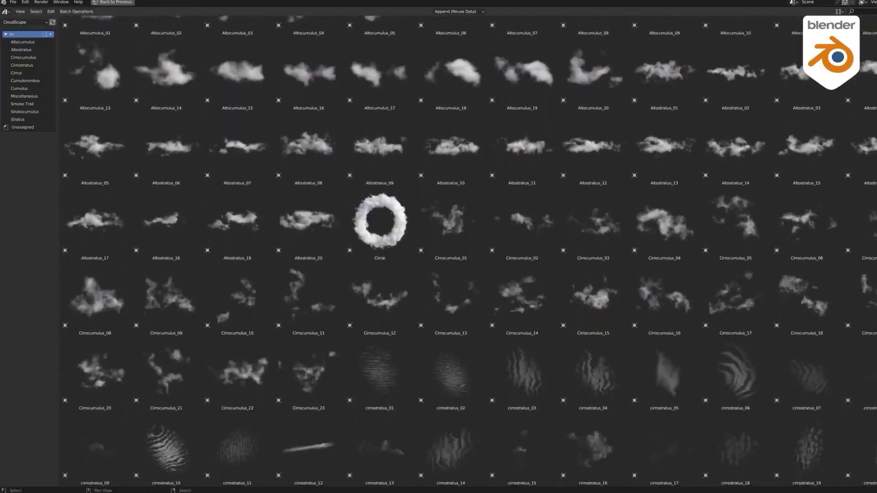
# - Drag the Cumulus_6 cloud asset into the scene and view it in Rendered shading
pyautogui.scroll(-6, 469, 251)
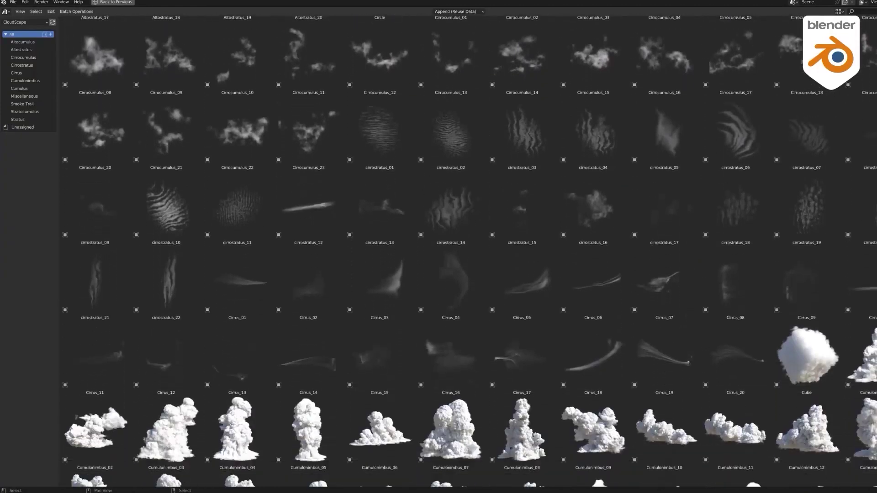
pyautogui.click(450, 475)
pyautogui.scroll(-5, 469, 251)
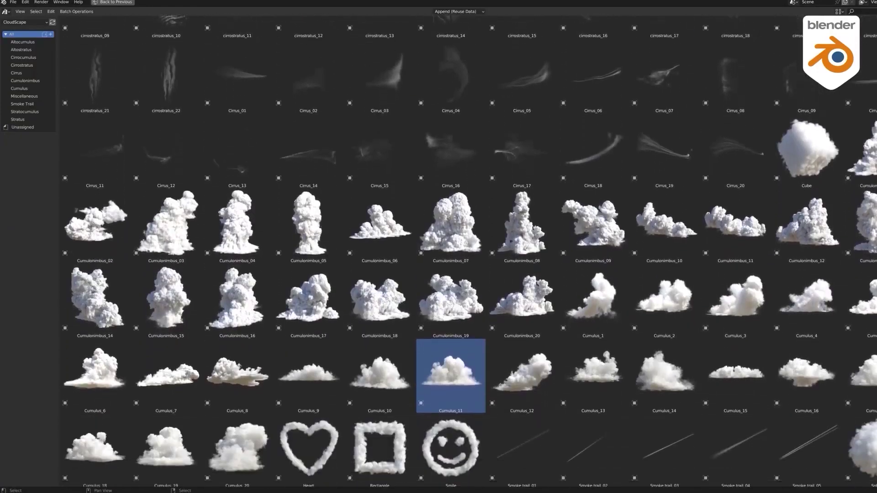
pyautogui.scroll(-4, 469, 251)
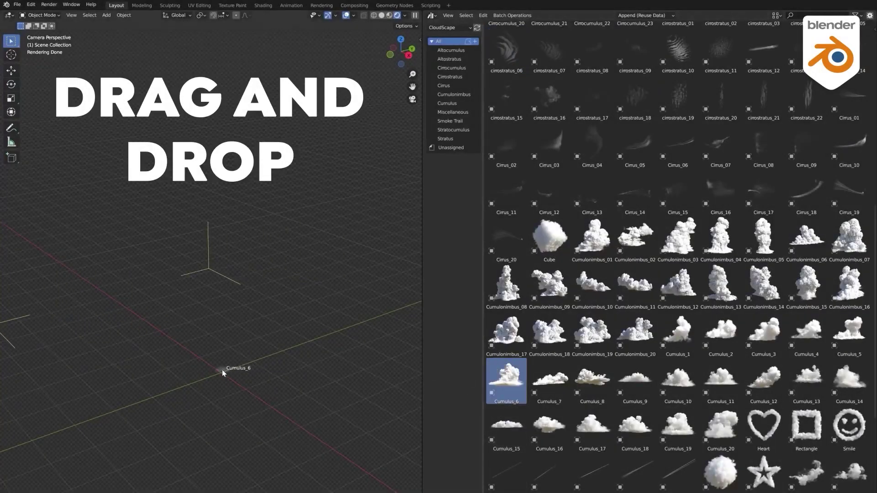
pyautogui.moveTo(222, 369); pyautogui.dragTo(220, 370)
pyautogui.press('z')
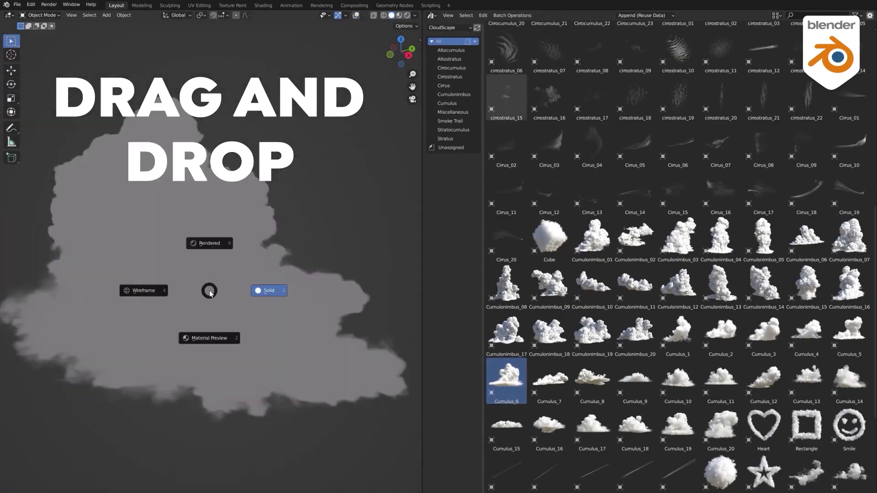
pyautogui.click(207, 243)
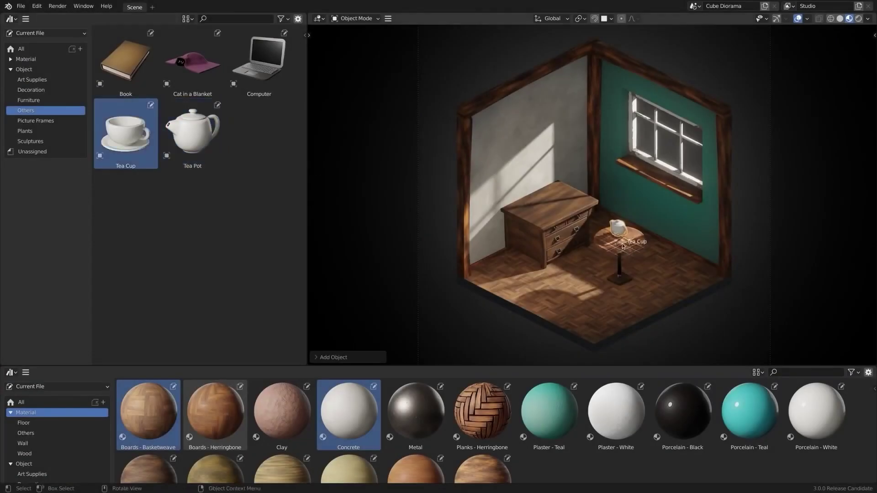
# - Place the Tea Cup on the table and the Bracken and Bluebell plants in the diorama
pyautogui.moveTo(623, 246); pyautogui.dragTo(623, 247)
pyautogui.scroll(3, 624, 247)
pyautogui.click(25, 131)
pyautogui.moveTo(193, 61); pyautogui.dragTo(564, 189)
pyautogui.moveTo(406, 197); pyautogui.dragTo(482, 218)
# - Give the chest the Wood 4 material and apply Ellie's default and awkward face poses
pyautogui.scroll(-2, 427, 446)
pyautogui.click(427, 446)
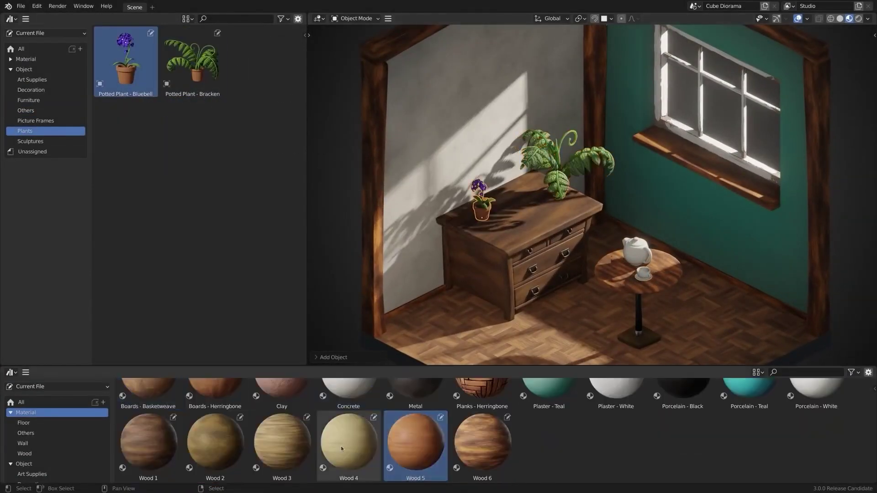
pyautogui.moveTo(509, 276); pyautogui.dragTo(505, 281)
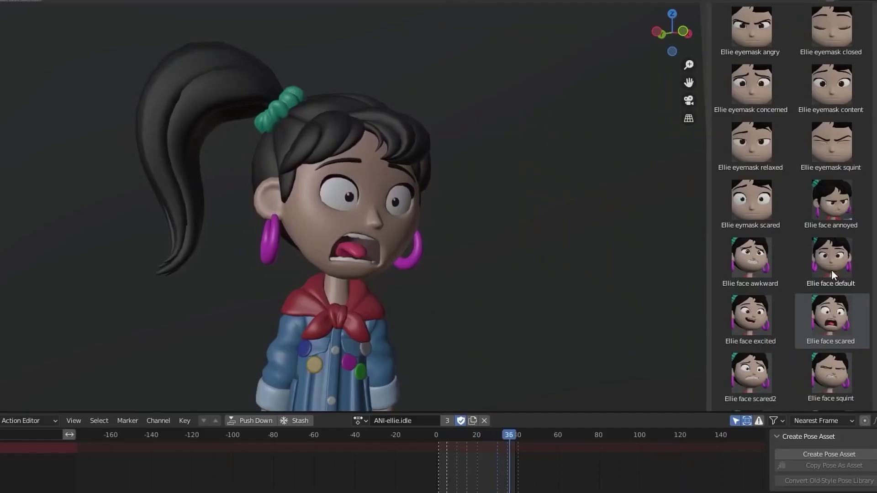
pyautogui.doubleClick(818, 271)
pyautogui.doubleClick(756, 266)
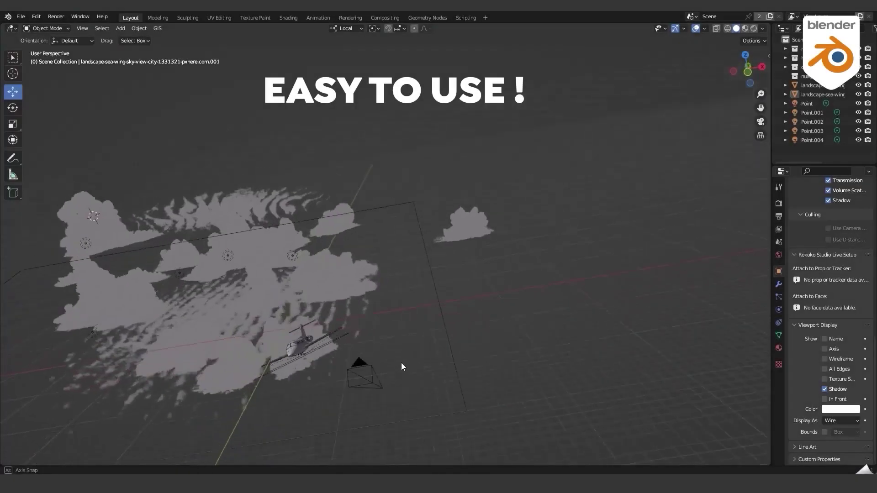
# - Orbit around the jet among the fiery clouds, then view it through the scene camera
pyautogui.moveTo(401, 362); pyautogui.dragTo(357, 371, button='middle')
pyautogui.press('KP_0')
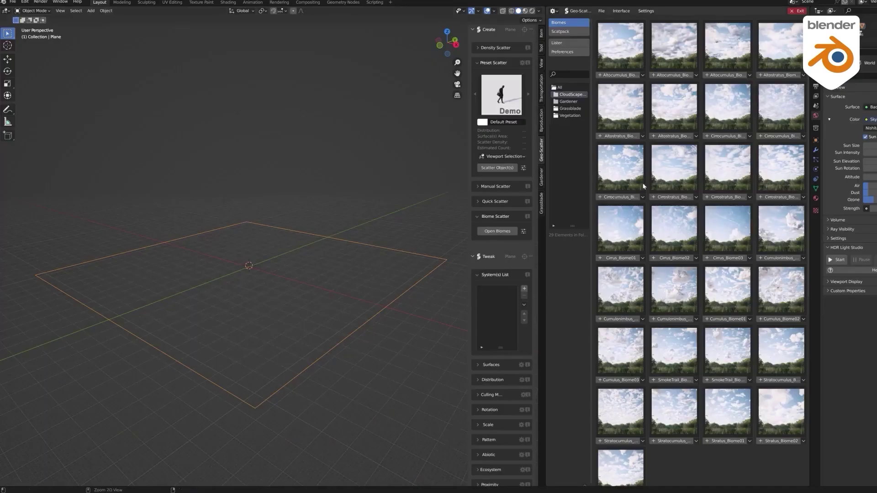
# - Scatter the Altostratus biome over the plane and view the clouds rendered against the orange horizon
pyautogui.click(670, 137)
pyautogui.moveTo(422, 245); pyautogui.dragTo(296, 297, button='middle')
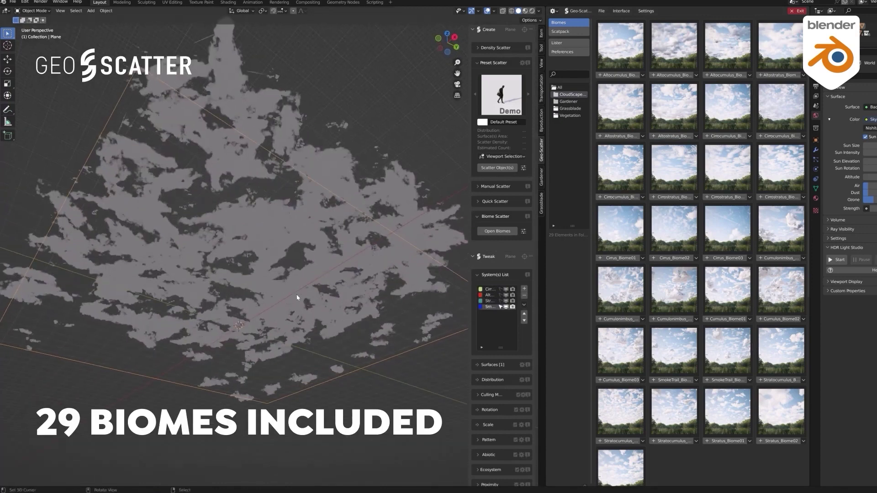
pyautogui.press('z')
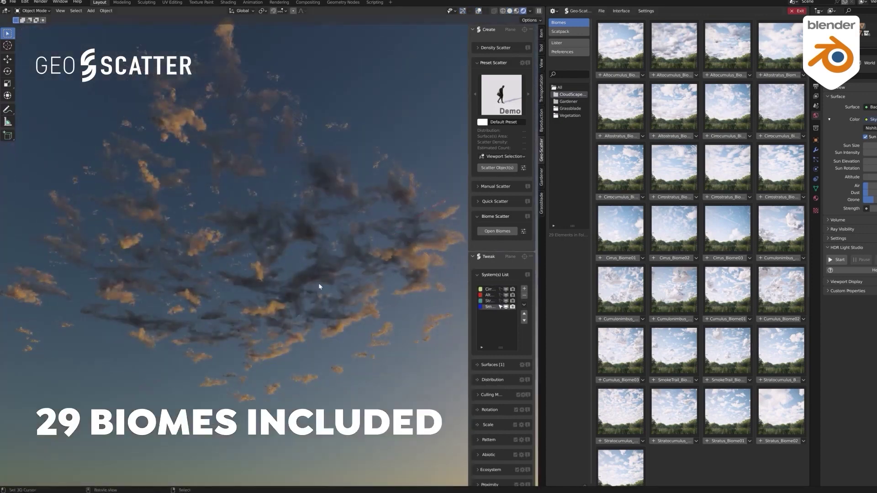
pyautogui.moveTo(318, 287); pyautogui.dragTo(288, 288, button='middle')
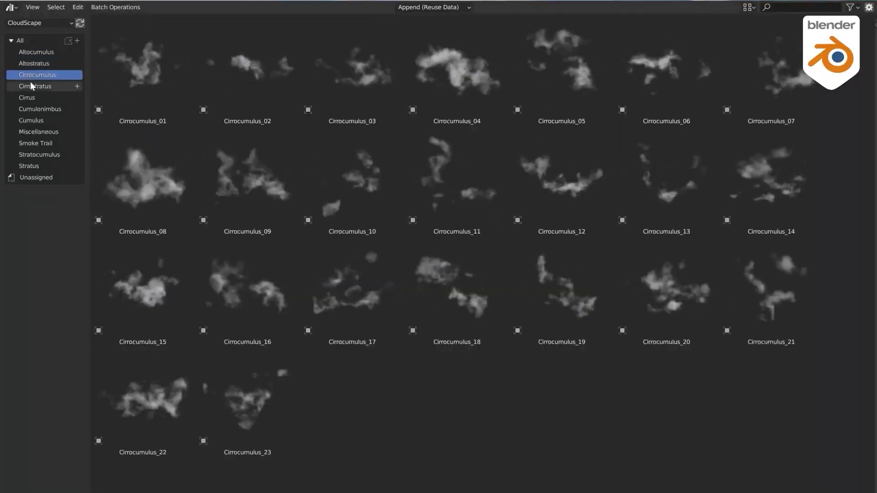
# - Browse the Cirrocumulus, Cumulonimbus, Cumulus, Cirrus, Miscellaneous, Smoke Trail and Stratocumulus catalogs, ending on Stratus
pyautogui.click(28, 86)
pyautogui.click(27, 96)
pyautogui.click(26, 108)
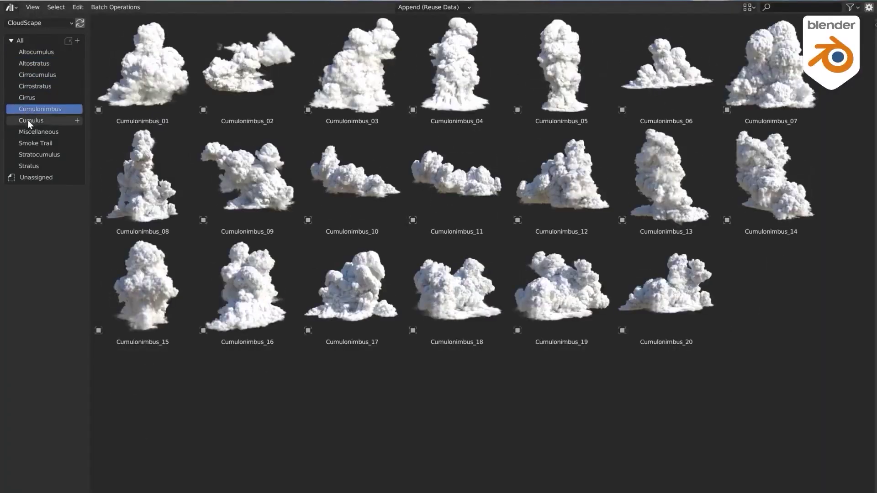
pyautogui.click(28, 121)
pyautogui.click(29, 129)
pyautogui.click(31, 143)
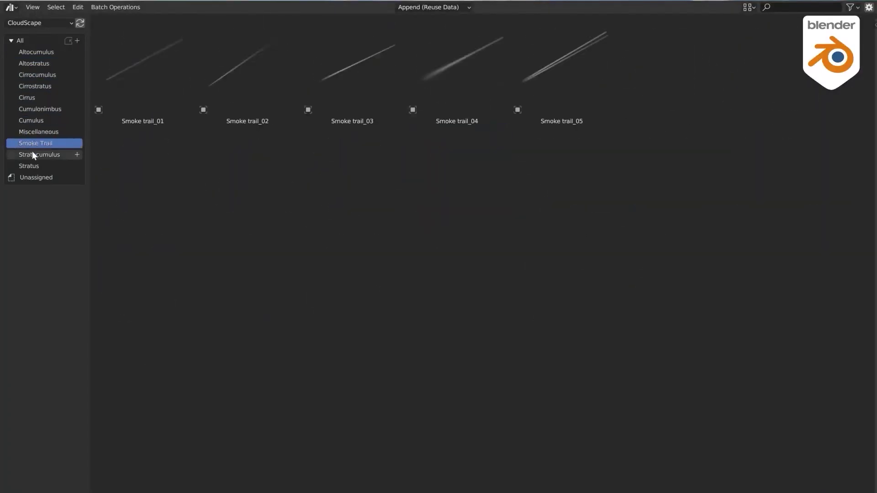
pyautogui.click(32, 154)
pyautogui.click(29, 167)
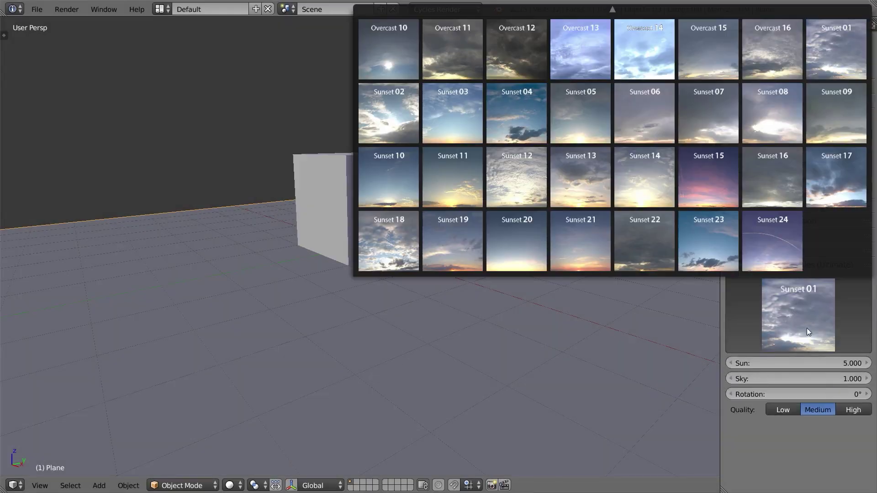
# - Preview the sunset sky in rendered shading and orbit around the scene
pyautogui.scroll(2, 631, 26)
pyautogui.hotkey('shift', 'z')
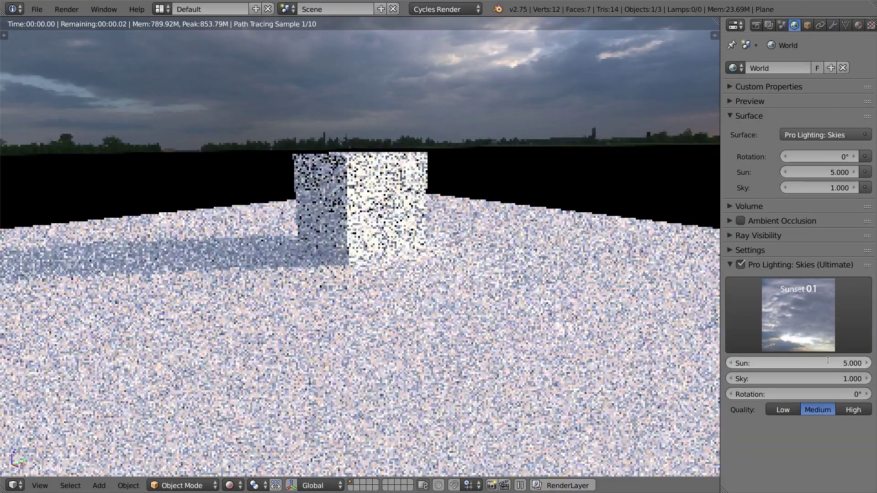
pyautogui.moveTo(628, 301); pyautogui.dragTo(432, 208, button='middle')
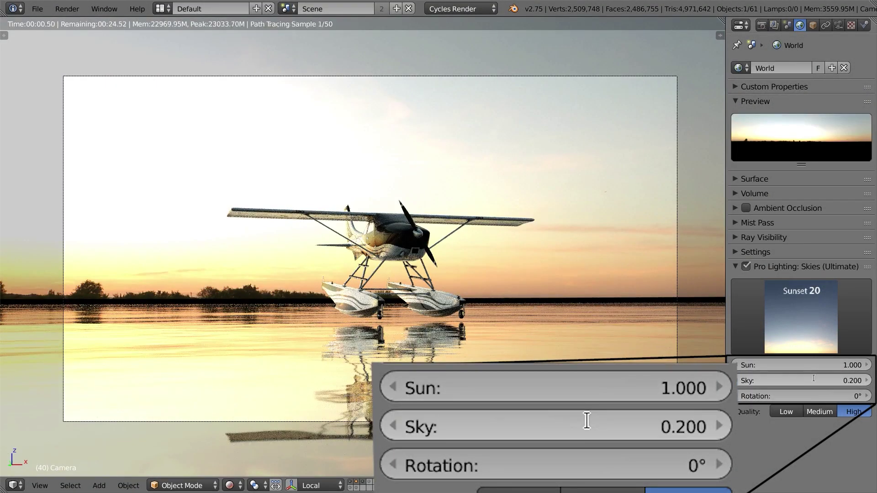
# - Set the sky strength to 0.2 and the sun strength to 0.8
pyautogui.click(812, 381)
pyautogui.click(812, 365)
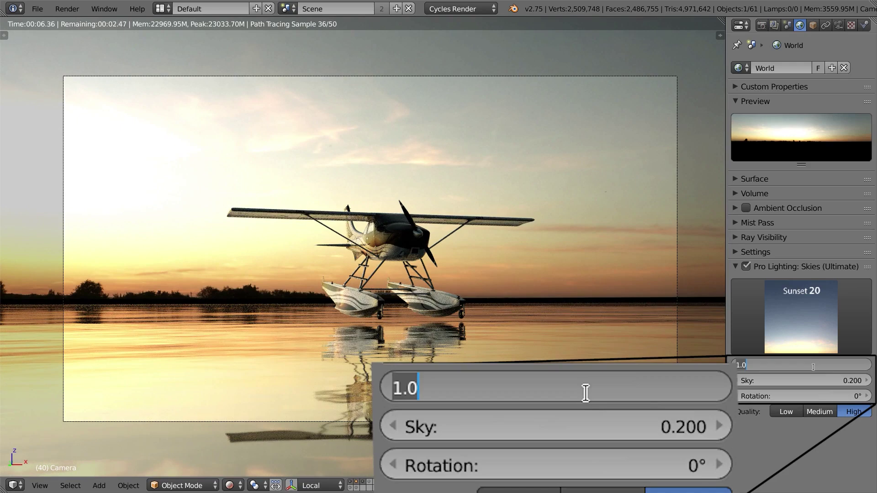
pyautogui.write('.8')
pyautogui.press('Return')
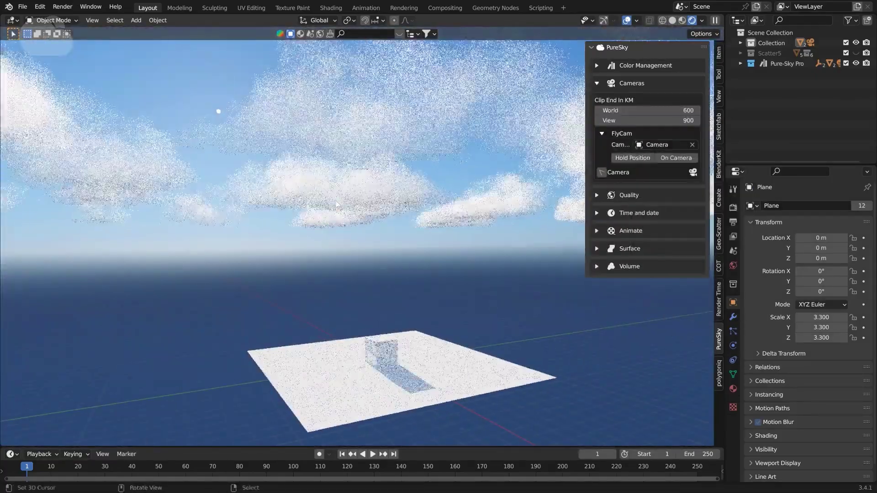
# - View the scene through the camera from PureSky's Cameras panel
pyautogui.click(618, 172)
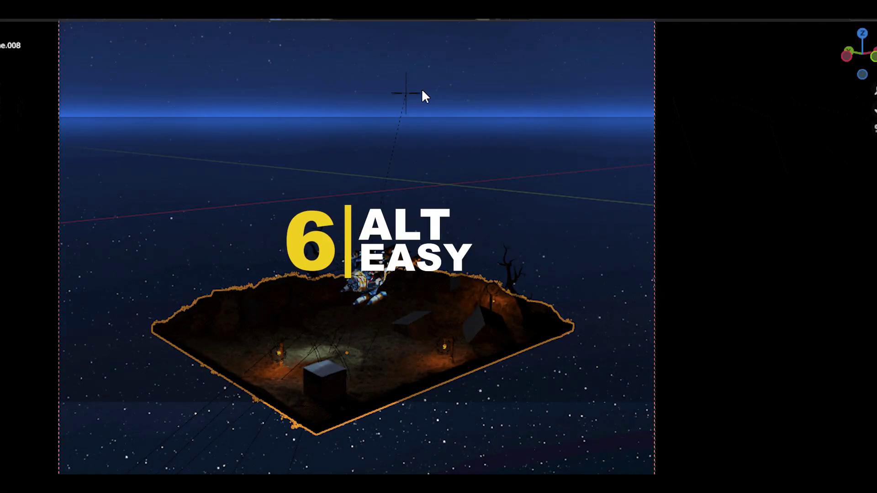
pyautogui.press('n')
pyautogui.click(745, 143)
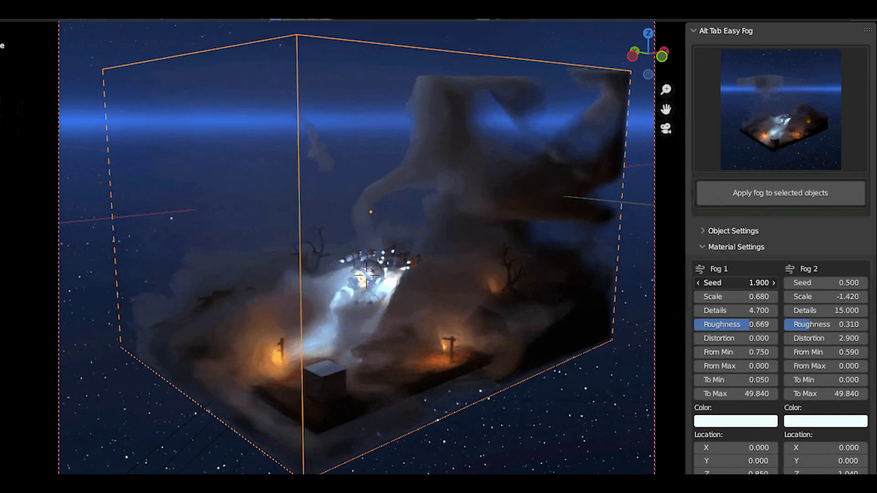
pyautogui.moveTo(735, 283); pyautogui.dragTo(721, 296)
pyautogui.scroll(-6, 816, 405)
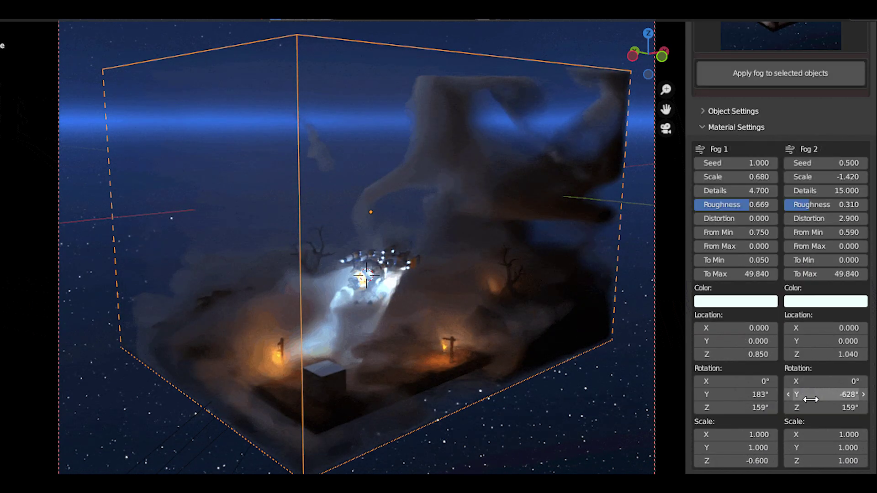
pyautogui.moveTo(816, 394); pyautogui.dragTo(841, 395)
pyautogui.moveTo(827, 190); pyautogui.dragTo(848, 204)
pyautogui.click(759, 305)
pyautogui.moveTo(762, 180)
pyautogui.mouseDown()
pyautogui.moveTo(751, 170)
pyautogui.moveTo(761, 180)
pyautogui.mouseUp()
pyautogui.moveTo(702, 395)
pyautogui.mouseDown()
pyautogui.moveTo(720, 395)
pyautogui.moveTo(680, 396)
pyautogui.moveTo(702, 395)
pyautogui.mouseUp()
pyautogui.click(520, 234)
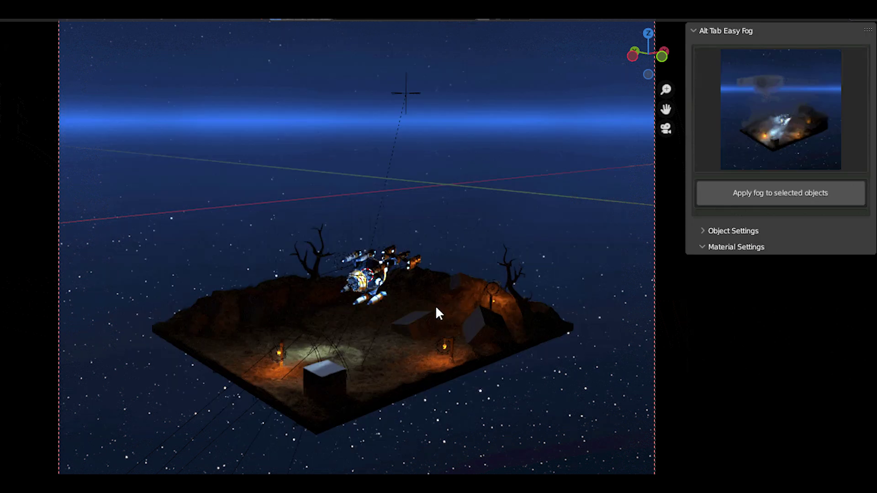
pyautogui.keyDown('shift'); pyautogui.click(412, 100); pyautogui.keyUp('shift')
pyautogui.click(776, 137)
pyautogui.click(572, 231)
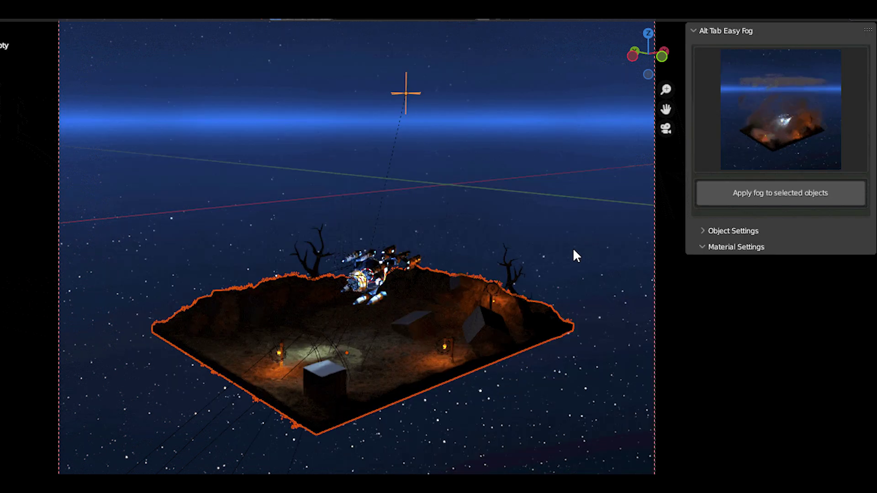
pyautogui.click(797, 198)
pyautogui.press('s')
pyautogui.press('z')
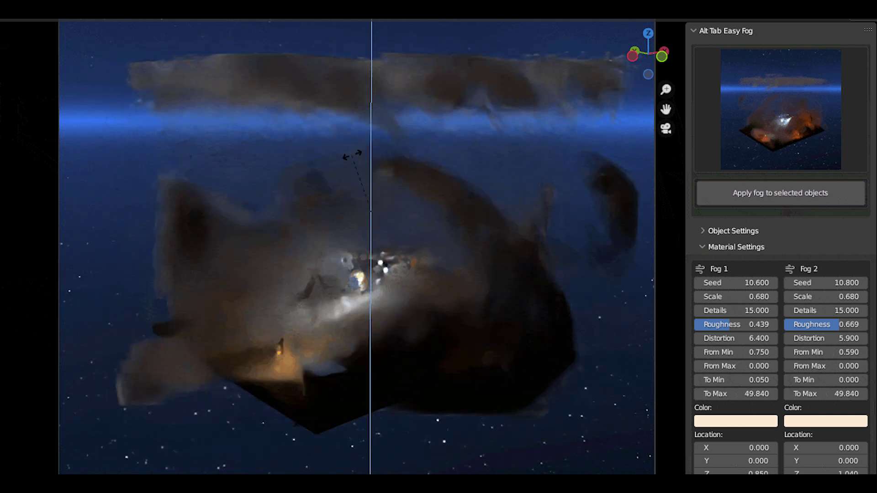
pyautogui.click(478, 203)
pyautogui.press('Delete')
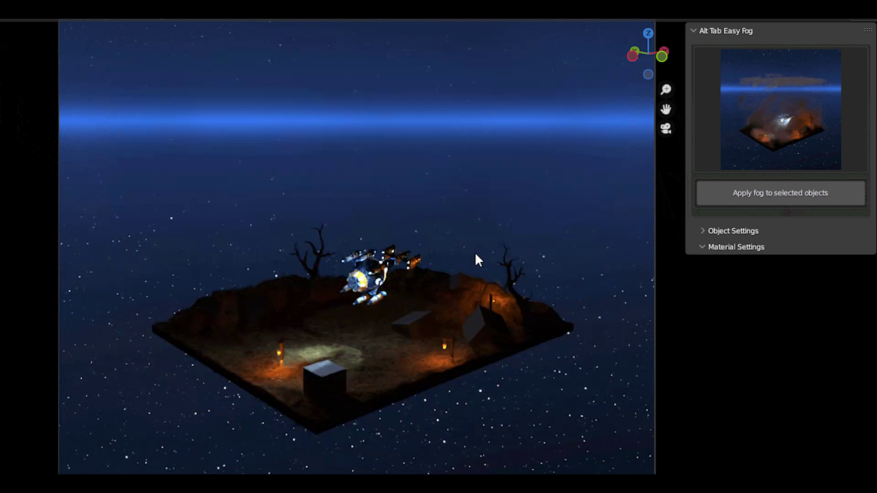
pyautogui.press('z')
pyautogui.click(397, 153)
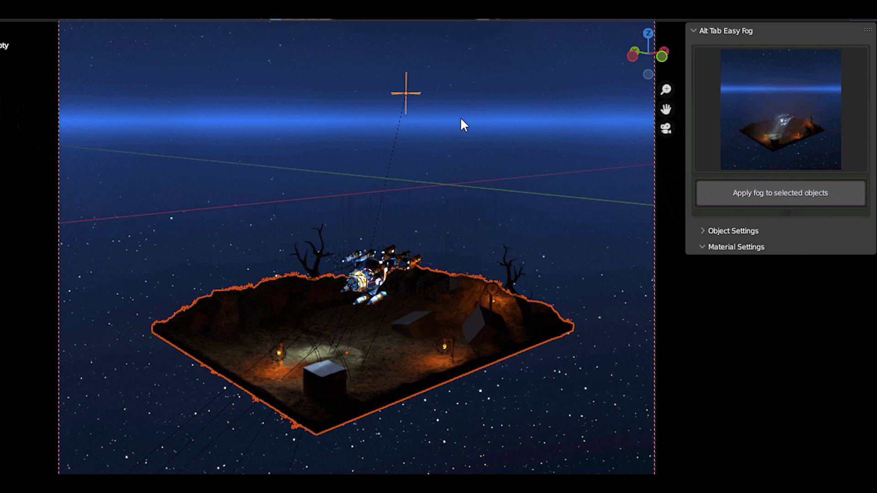
pyautogui.click(780, 110)
pyautogui.click(813, 464)
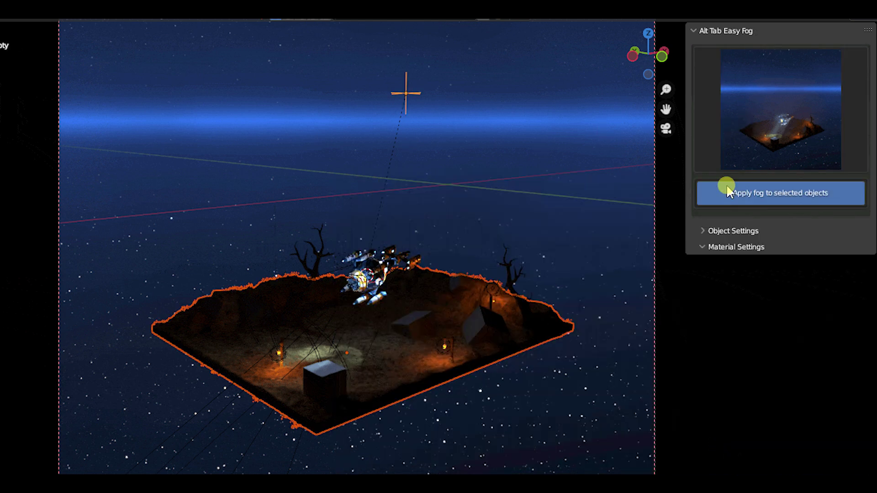
pyautogui.click(726, 191)
pyautogui.click(721, 408)
pyautogui.moveTo(751, 265)
pyautogui.mouseDown()
pyautogui.moveTo(760, 247)
pyautogui.moveTo(730, 260)
pyautogui.moveTo(742, 290)
pyautogui.moveTo(749, 267)
pyautogui.mouseUp()
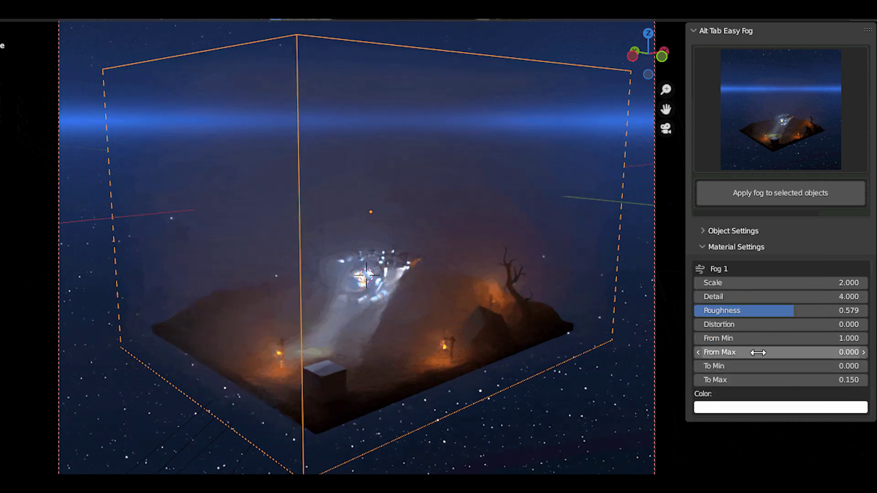
pyautogui.press('Delete')
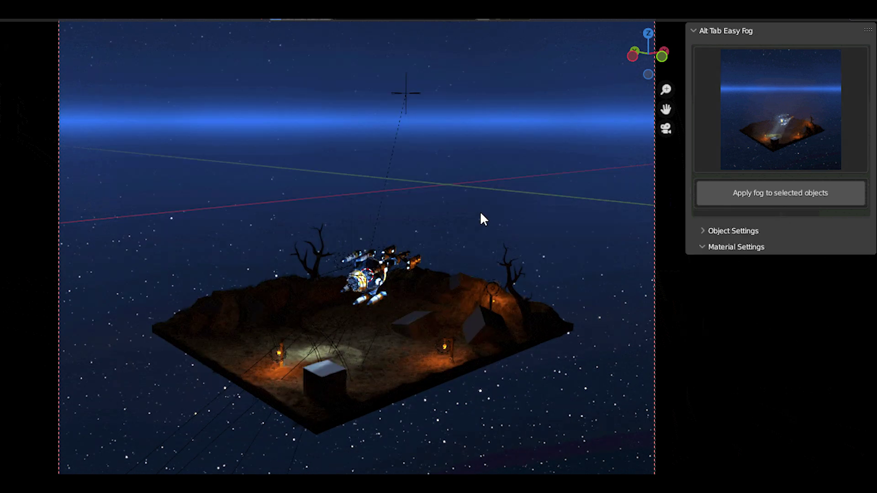
pyautogui.press('n')
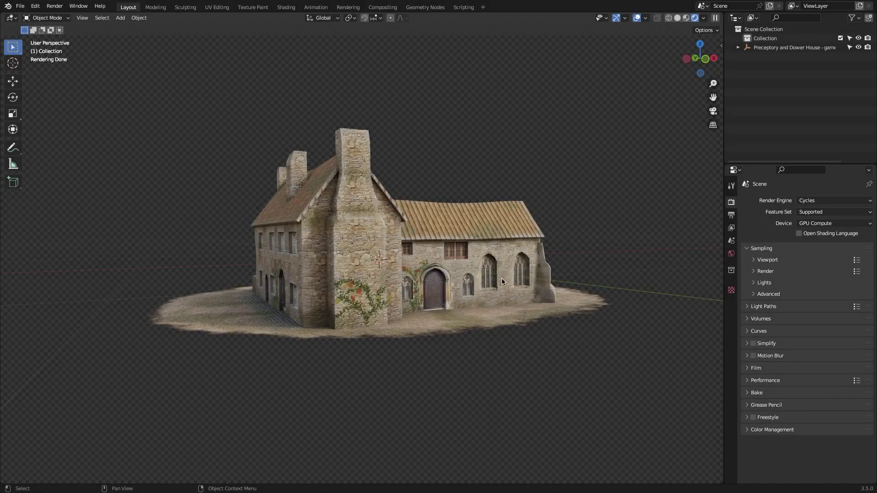
# - Bring up the Alt Tab Easy Fog sidebar and choose a fog preset from the grid
pyautogui.moveTo(502, 278); pyautogui.dragTo(256, 278, button='middle')
pyautogui.press('n')
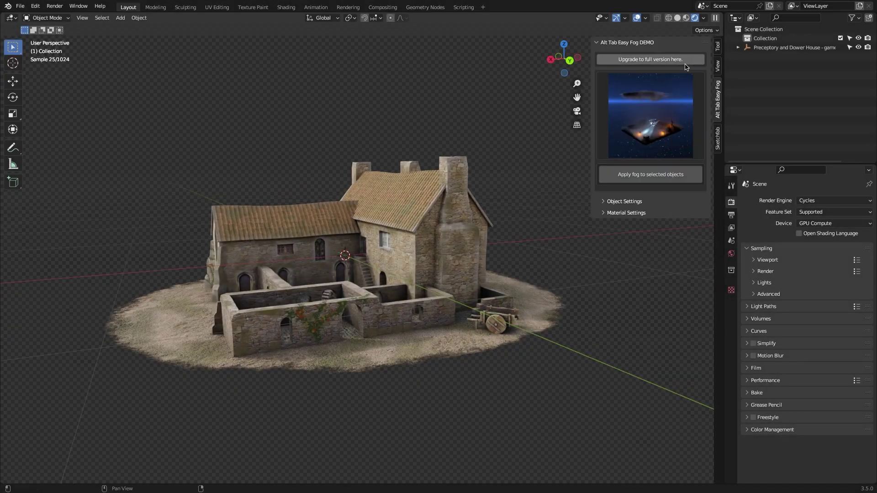
pyautogui.click(639, 94)
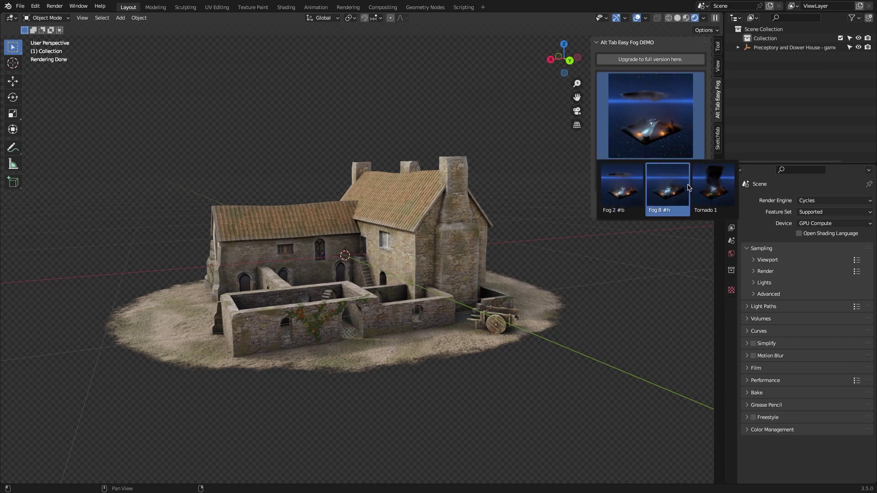
pyautogui.click(624, 187)
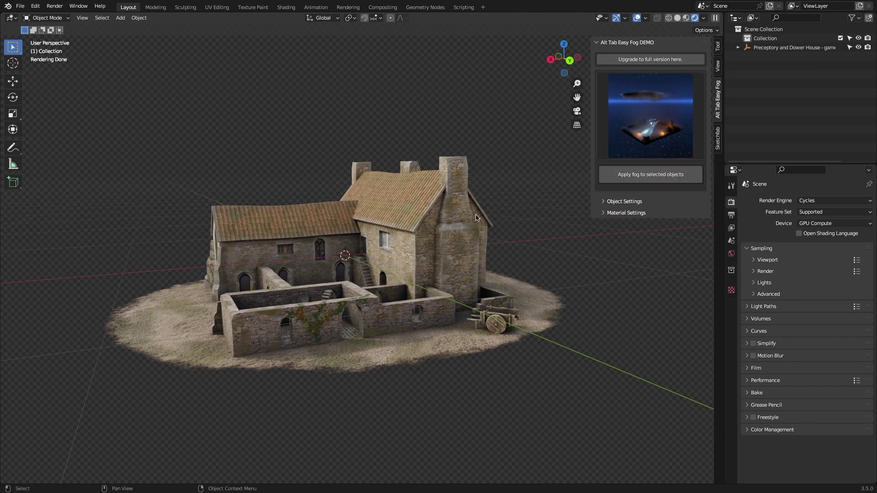
# - Apply the fog volume around the selected house and the airship
pyautogui.click(638, 174)
pyautogui.scroll(5, 492, 230)
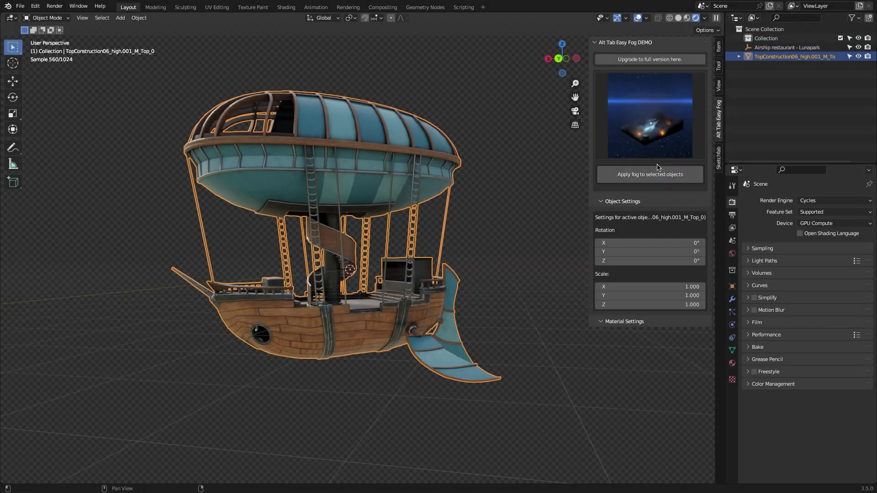
pyautogui.click(658, 170)
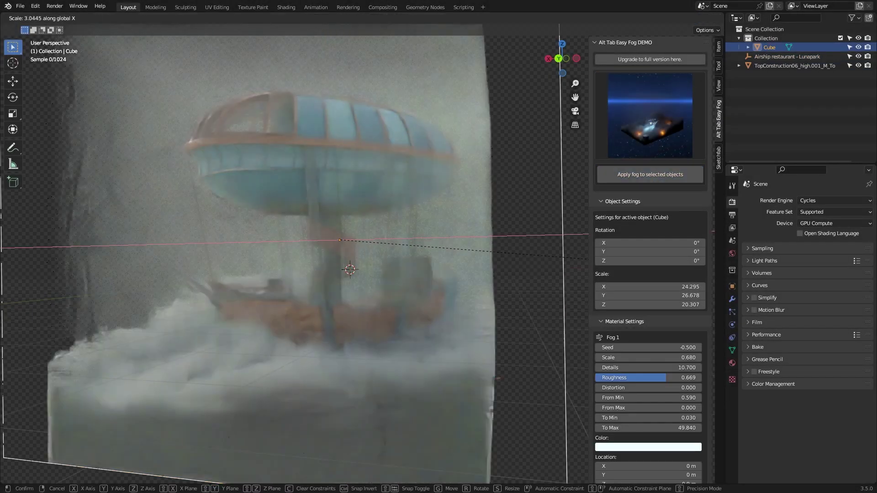
pyautogui.scroll(4, 420, 250)
pyautogui.scroll(2, 419, 247)
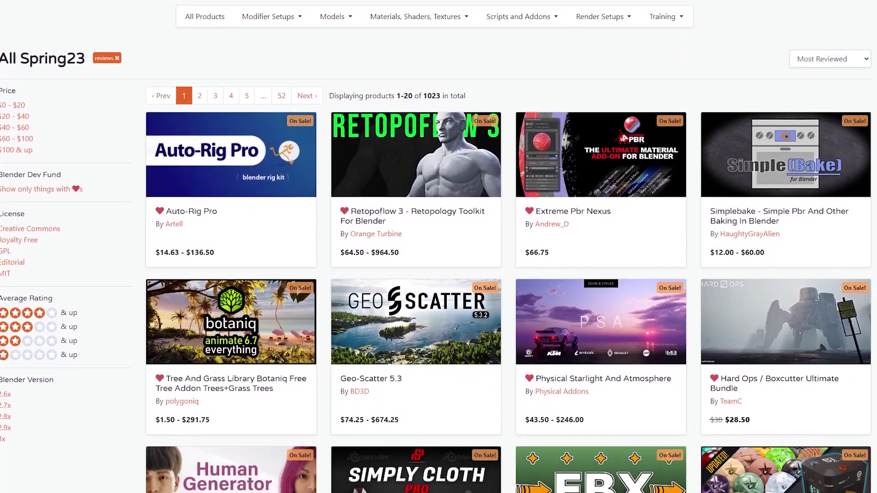
# - Scroll down through the Spring23 sale product grid on Blender Market
pyautogui.scroll(-4, 439, 247)
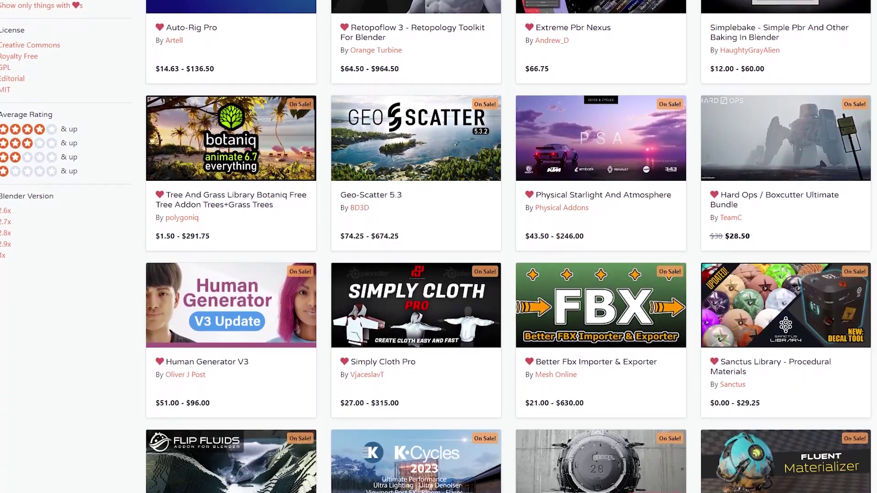
pyautogui.scroll(-4, 439, 246)
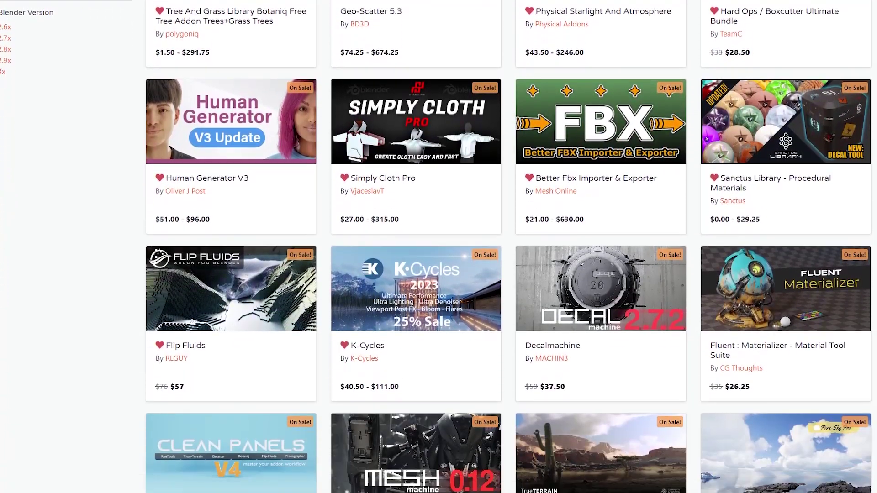